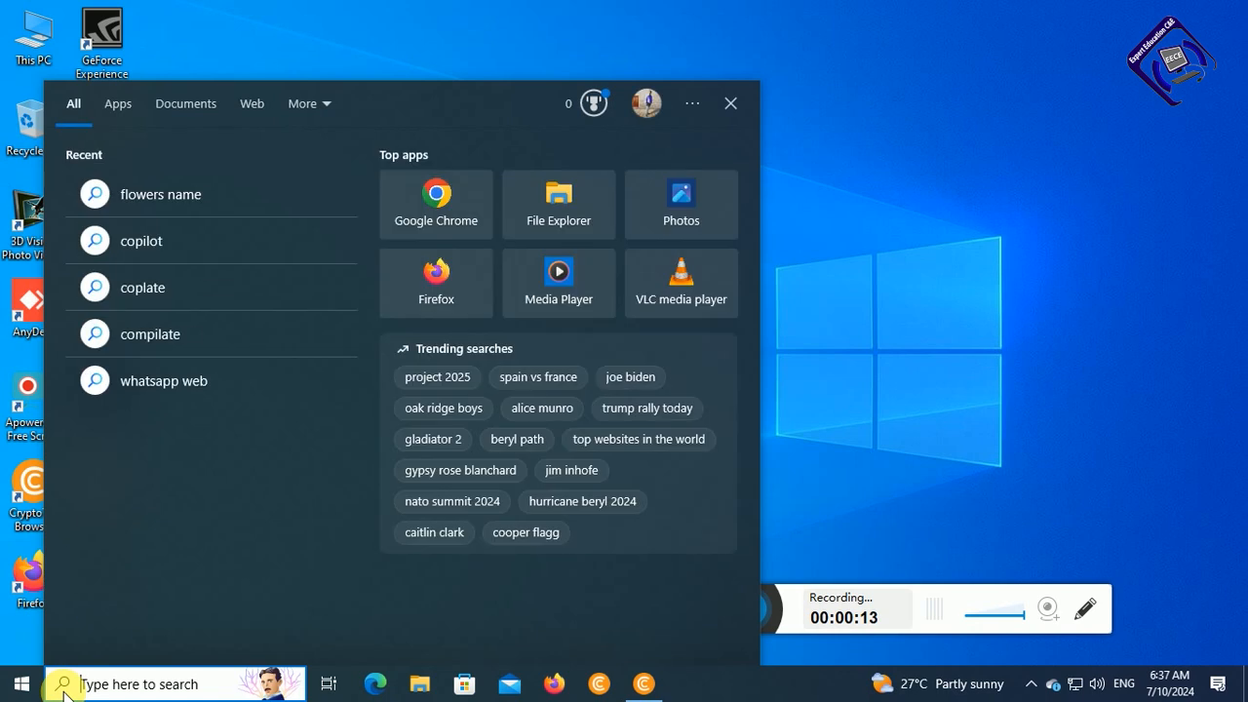
Launch Excel, maximize its window and open the recent workbook Delivey.xlsx
{"action": "type", "text": "l"}
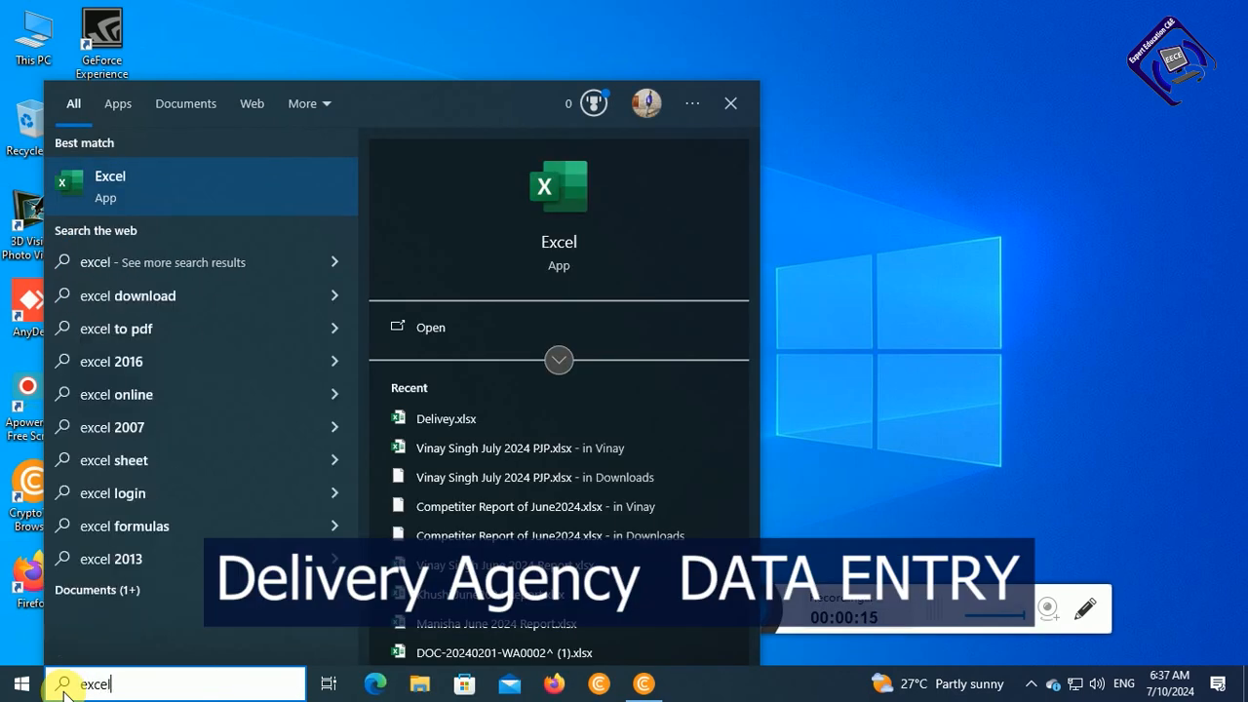
{"action": "key", "text": "Return"}
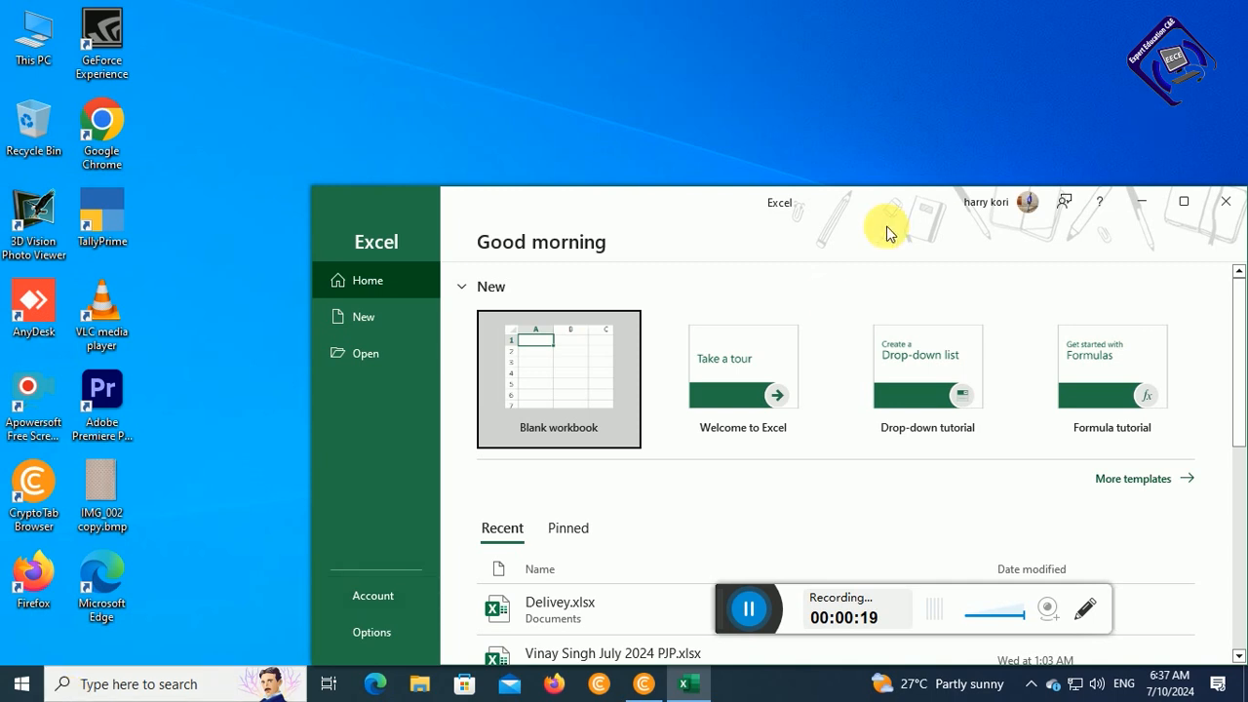
{"action": "left_click_drag", "start_coordinate": [770, 215], "coordinate": [679, 107]}
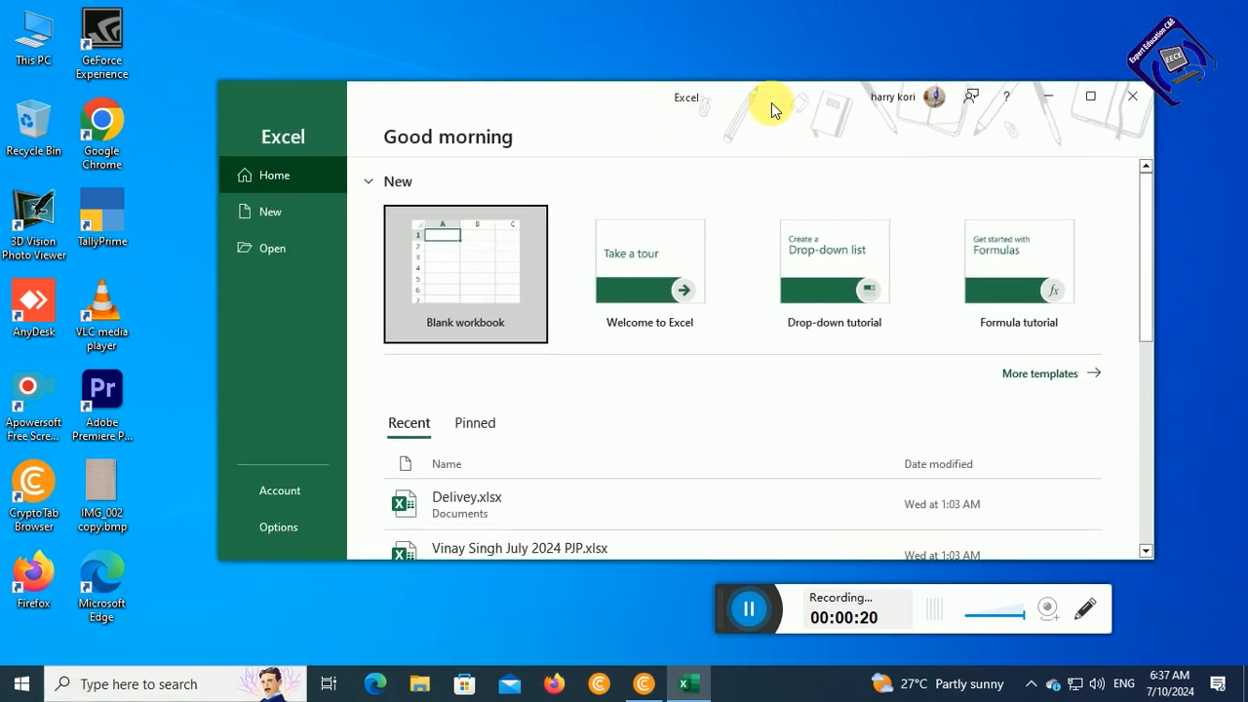
{"action": "left_click", "coordinate": [1092, 103]}
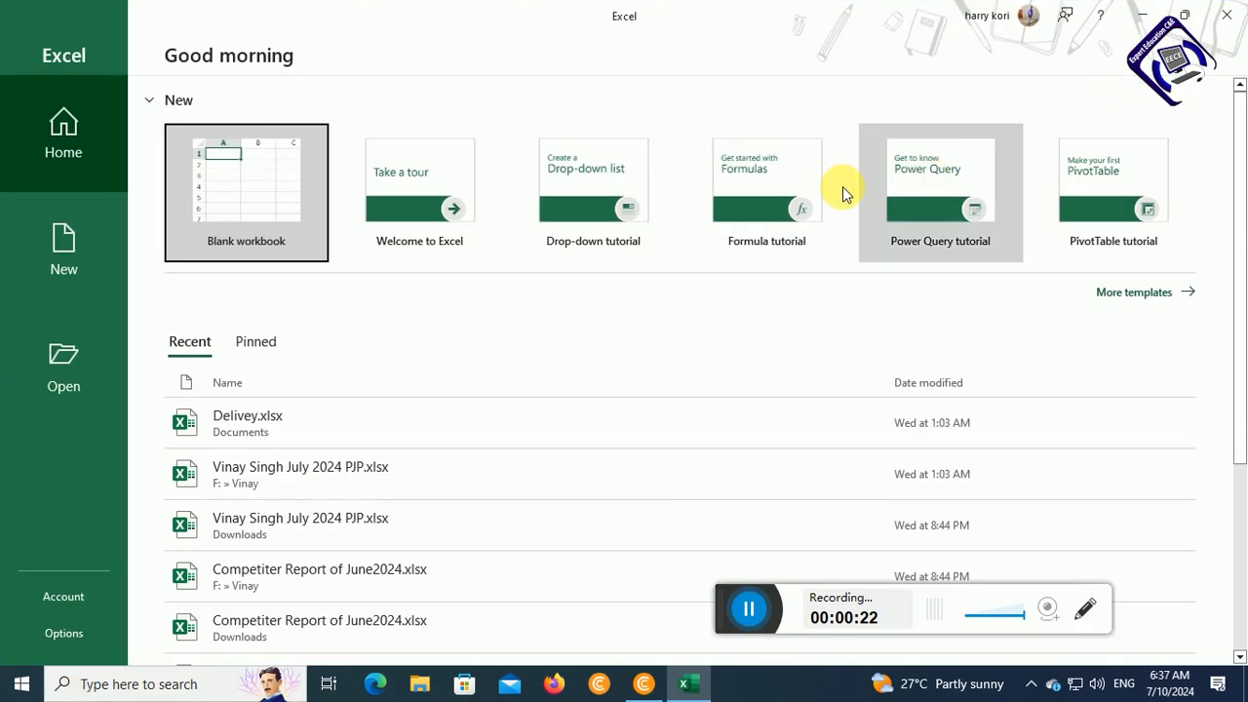
{"action": "left_click", "coordinate": [368, 414]}
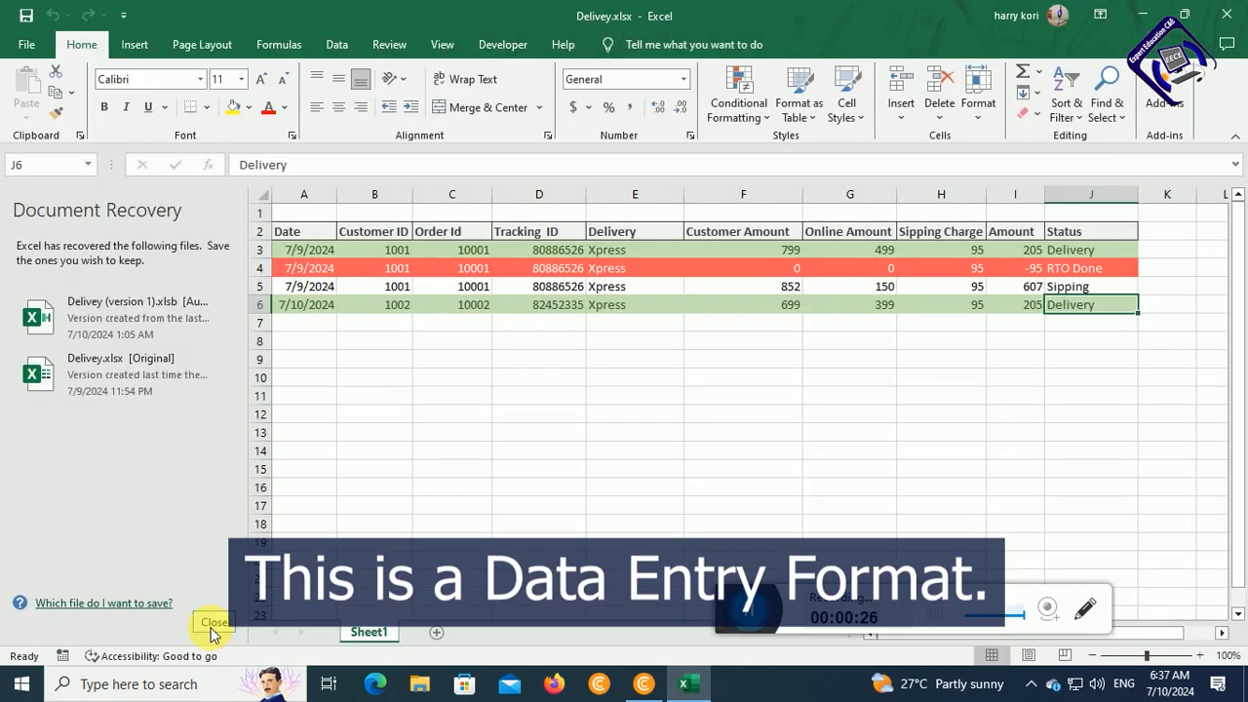
Close the Document Recovery list and choose to remove the recovered files
{"action": "left_click", "coordinate": [209, 619]}
{"action": "left_click", "coordinate": [478, 281]}
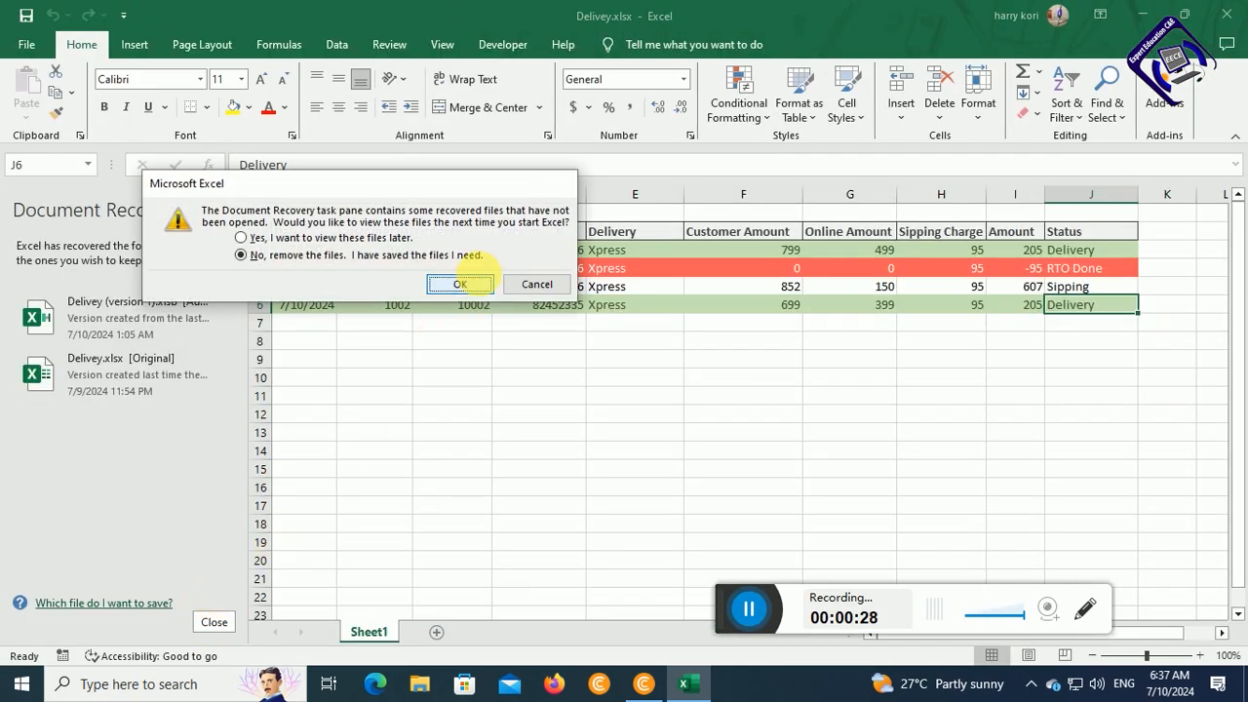
{"action": "left_click", "coordinate": [408, 393]}
Examine the delivery table's headers, customer ID entries and status values along with their row colours
{"action": "left_click", "coordinate": [851, 361]}
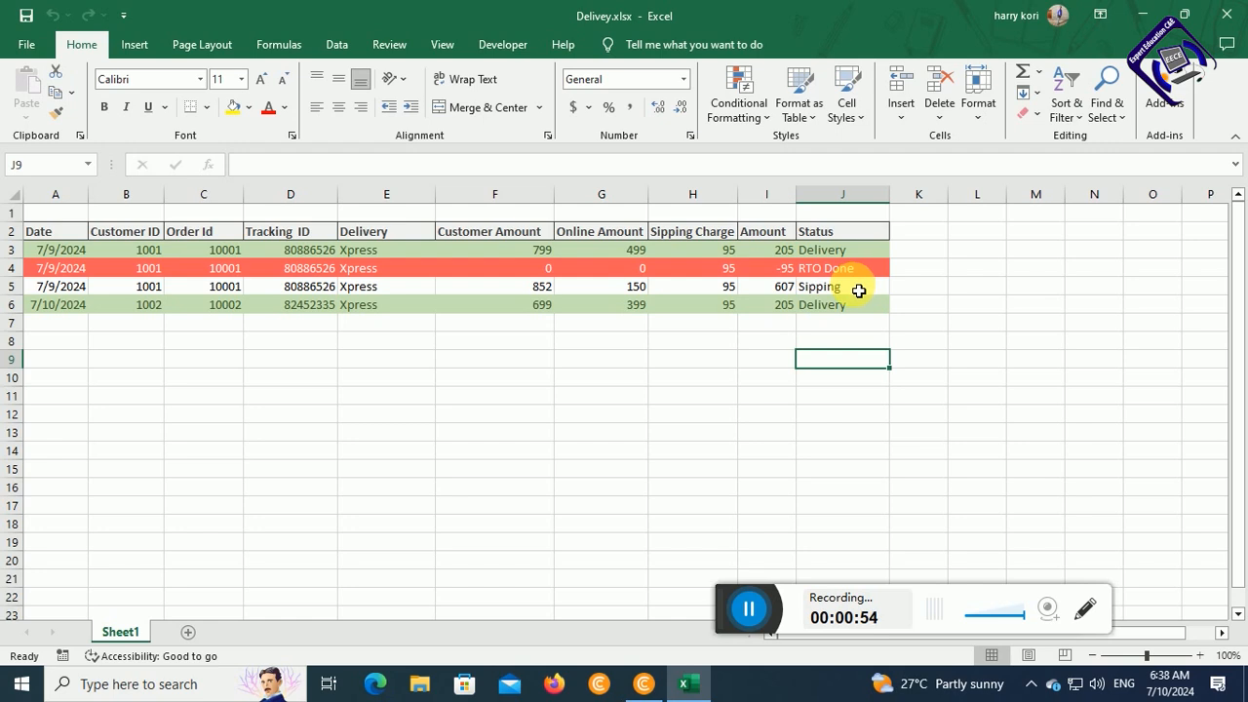
{"action": "left_click", "coordinate": [858, 290]}
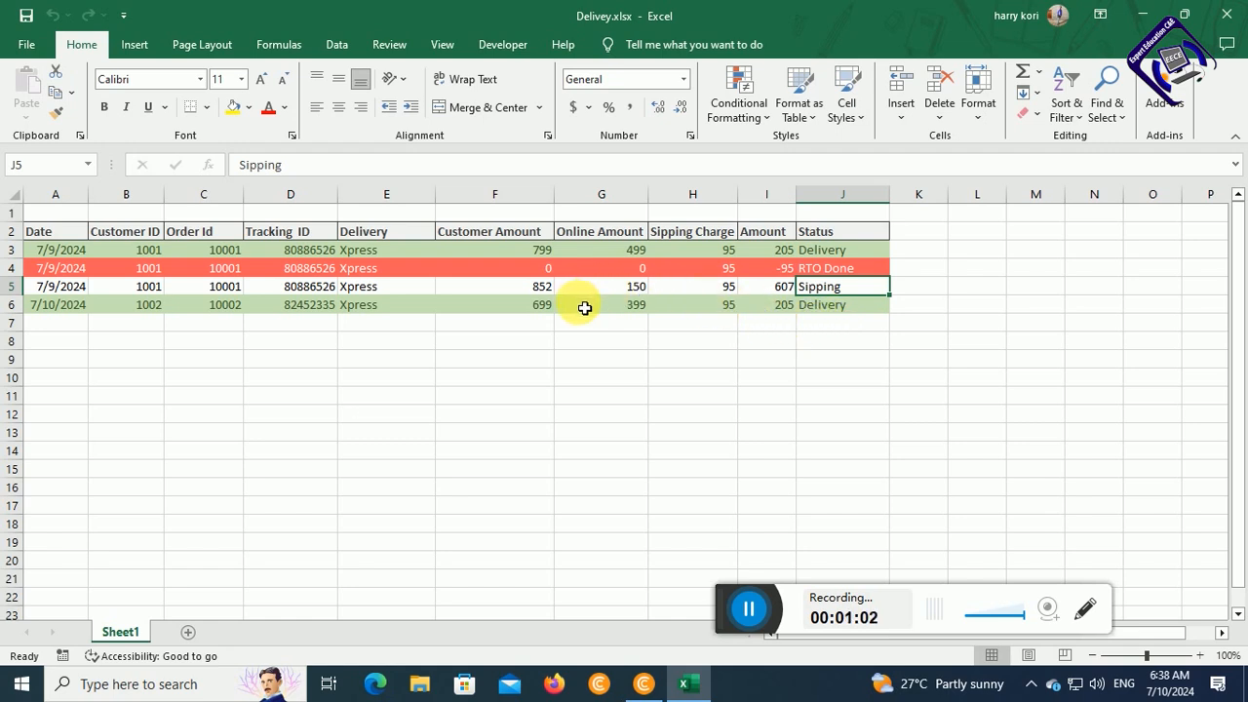
{"action": "left_click_drag", "start_coordinate": [66, 234], "coordinate": [863, 283]}
{"action": "left_click", "coordinate": [857, 415]}
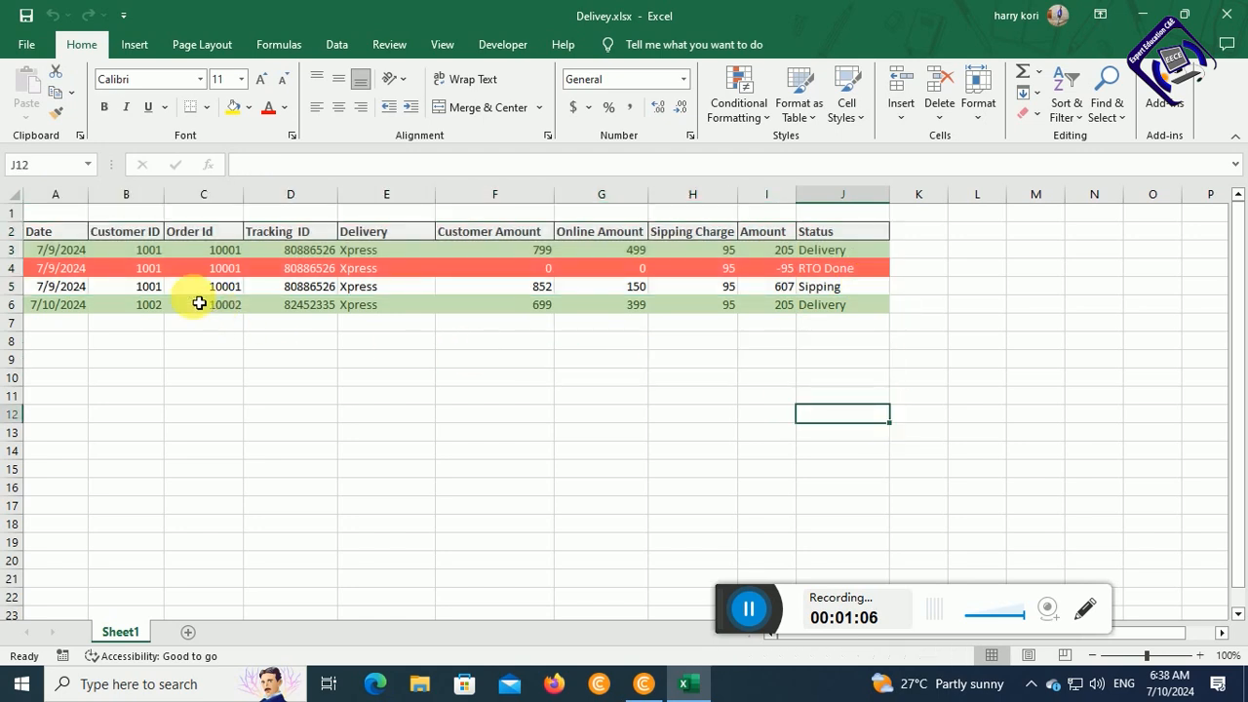
{"action": "left_click", "coordinate": [120, 268]}
{"action": "left_click", "coordinate": [119, 305]}
{"action": "left_click", "coordinate": [125, 268]}
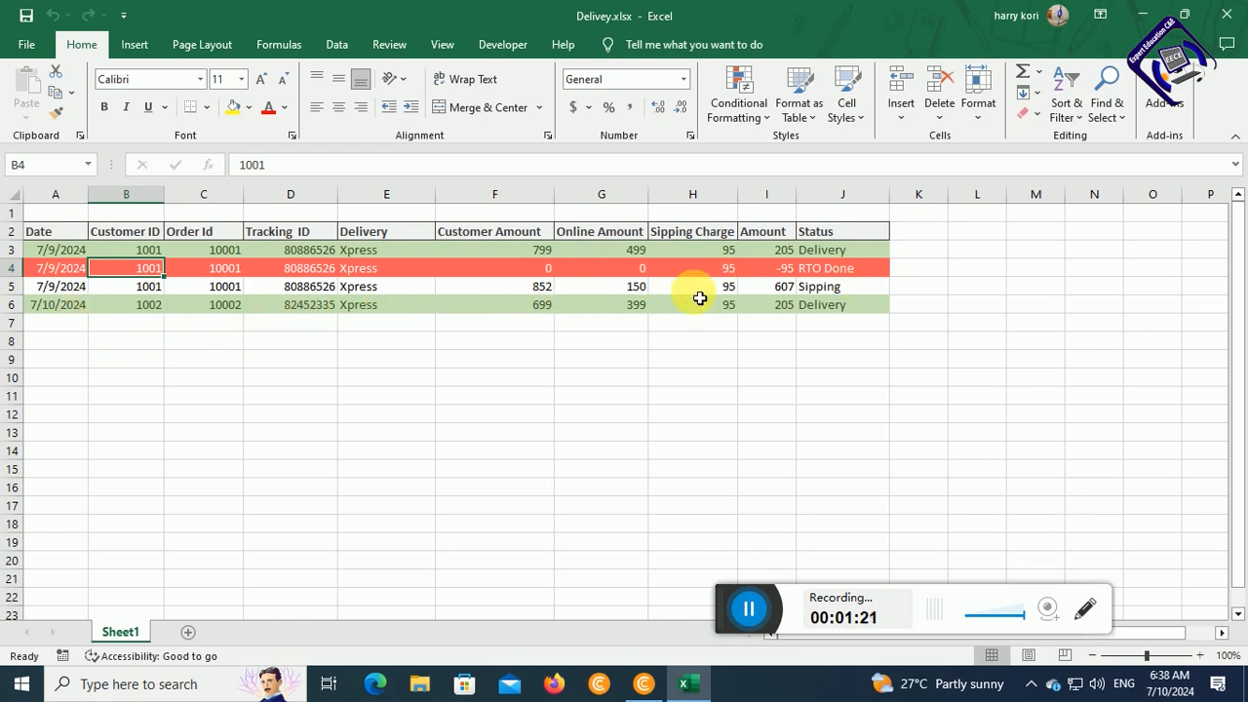
{"action": "left_click", "coordinate": [772, 386]}
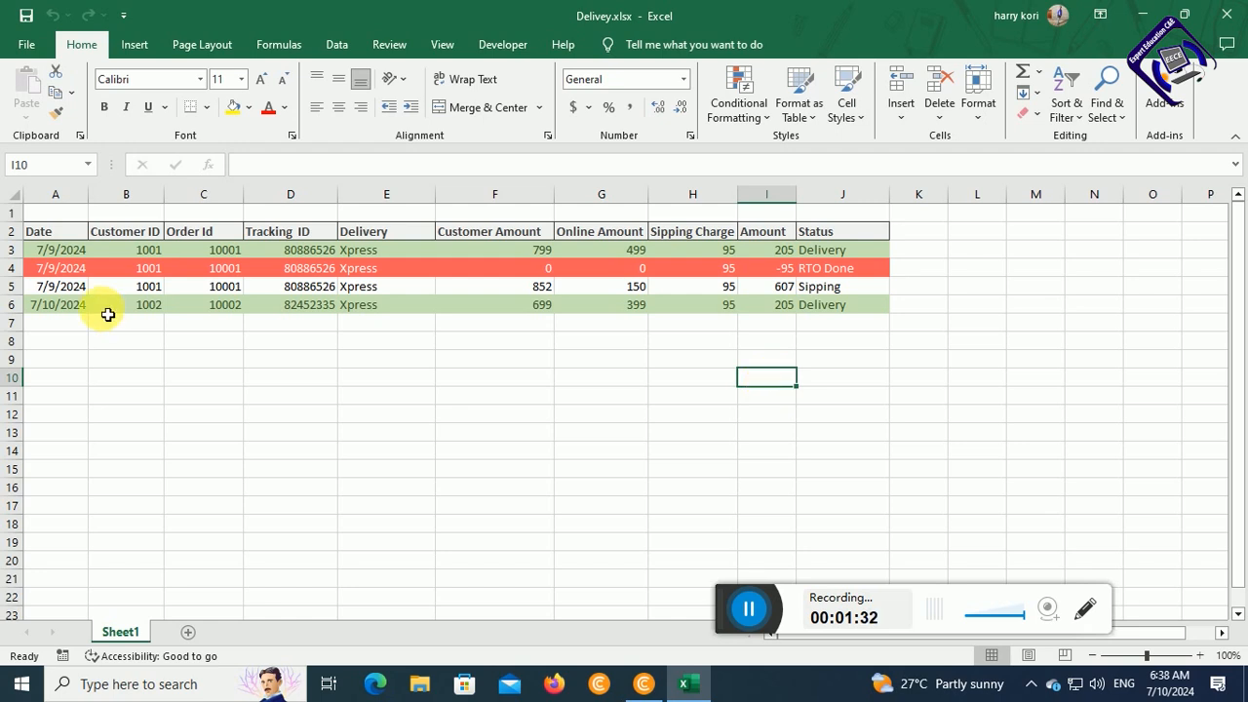
Copy the 7/10/2024 delivery record in row 6 into row 7
{"action": "left_click_drag", "start_coordinate": [48, 311], "coordinate": [856, 306]}
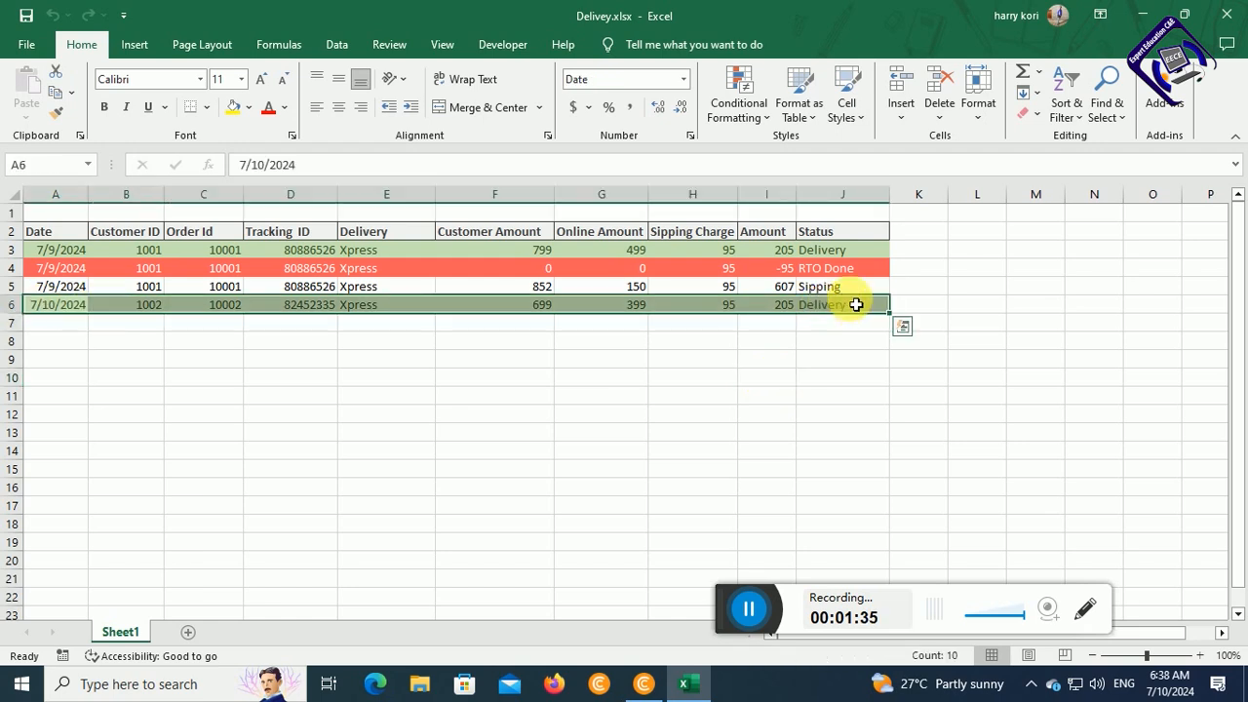
{"action": "key", "text": "ctrl+c"}
{"action": "left_click", "coordinate": [44, 323]}
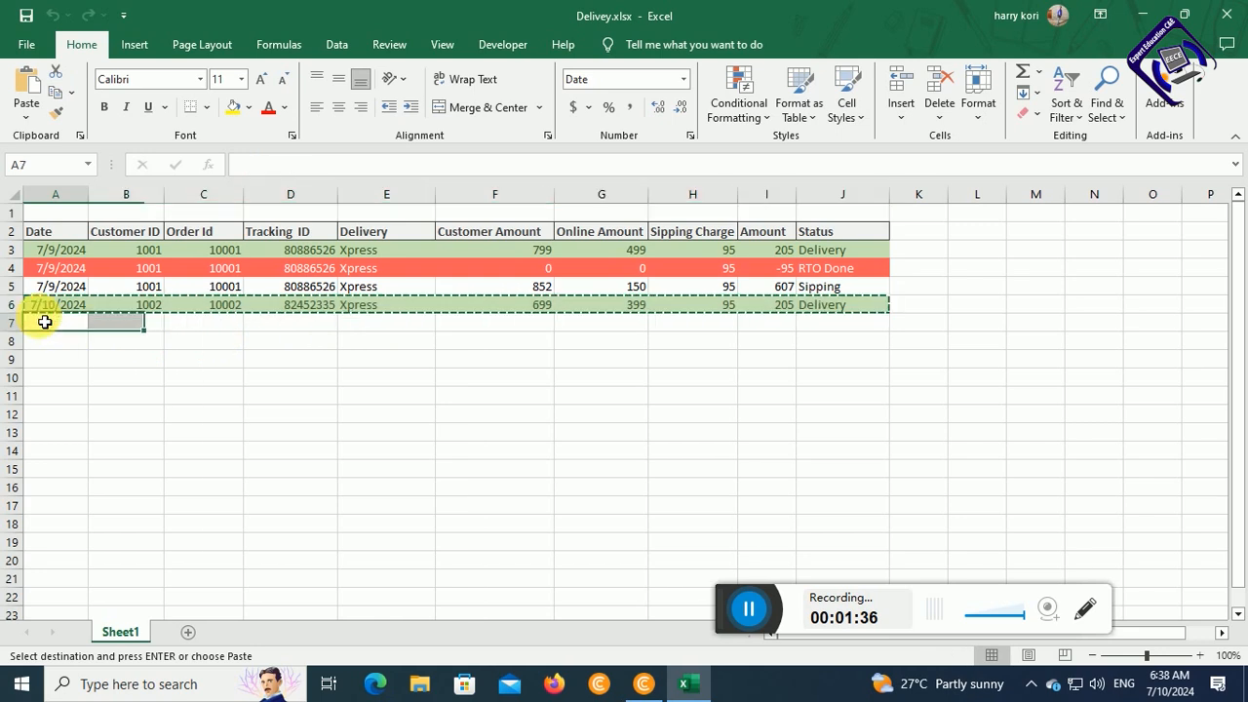
{"action": "key", "text": "ctrl+v"}
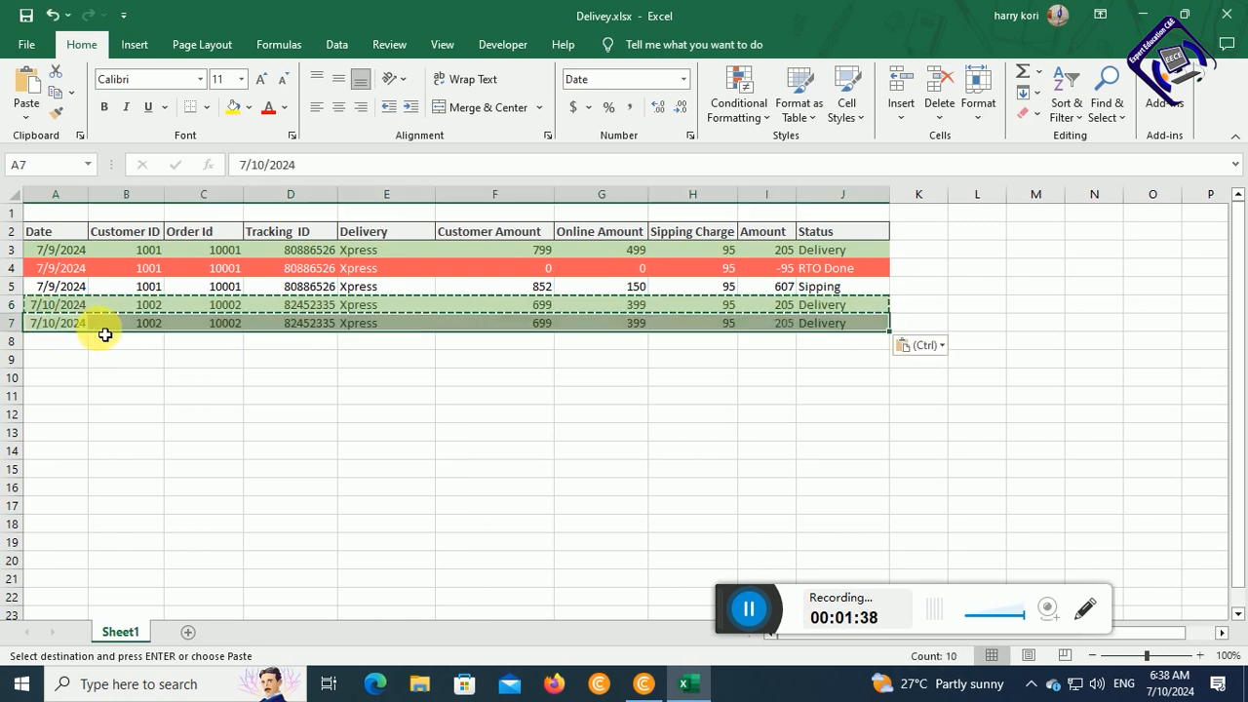
{"action": "left_click", "coordinate": [469, 434]}
{"action": "left_click", "coordinate": [831, 325]}
{"action": "key", "text": "Escape"}
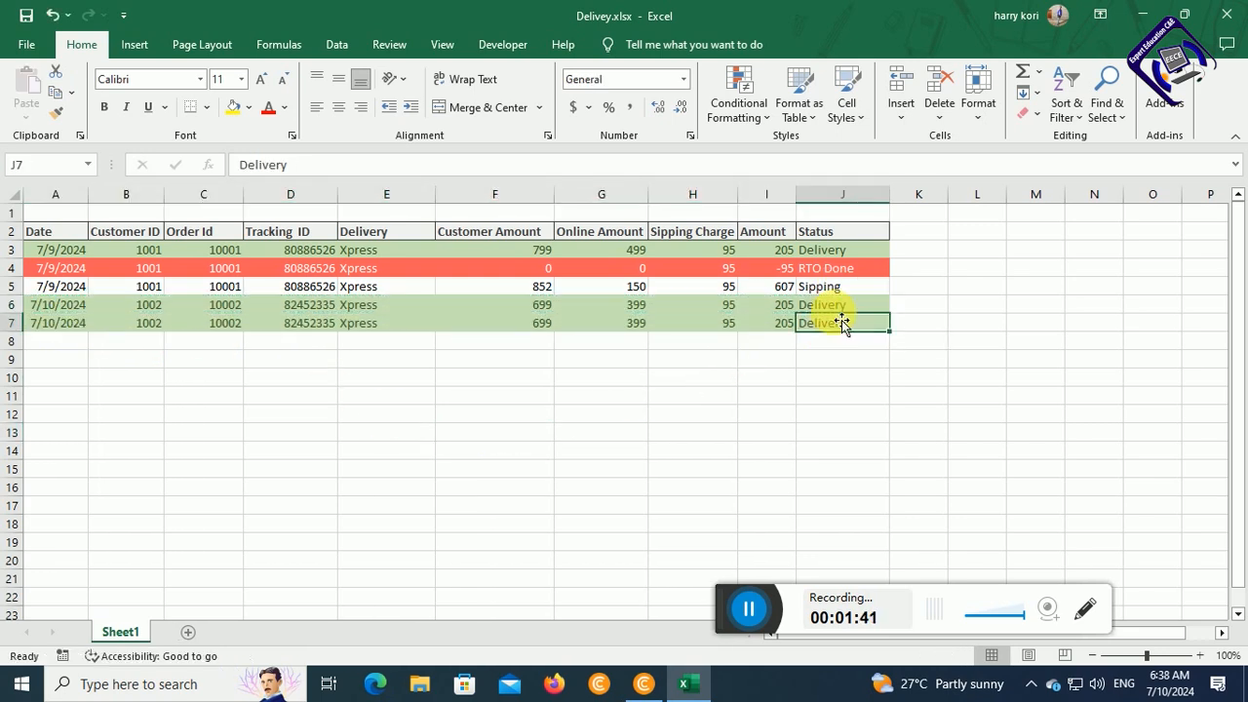
Try the statuses Sipping and Delivery in cell J7 to test the row colouring
{"action": "type", "text": "S"}
{"action": "key", "text": "Return"}
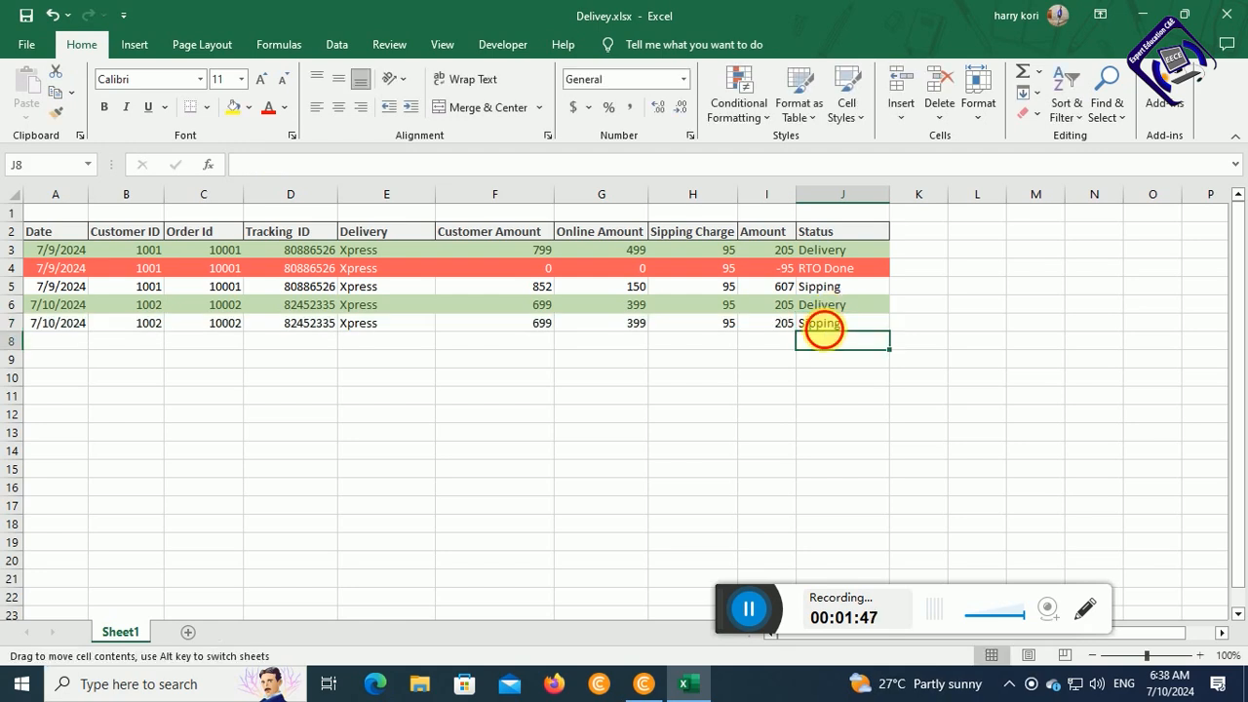
{"action": "left_click", "coordinate": [833, 324]}
{"action": "type", "text": "D"}
{"action": "key", "text": "Return"}
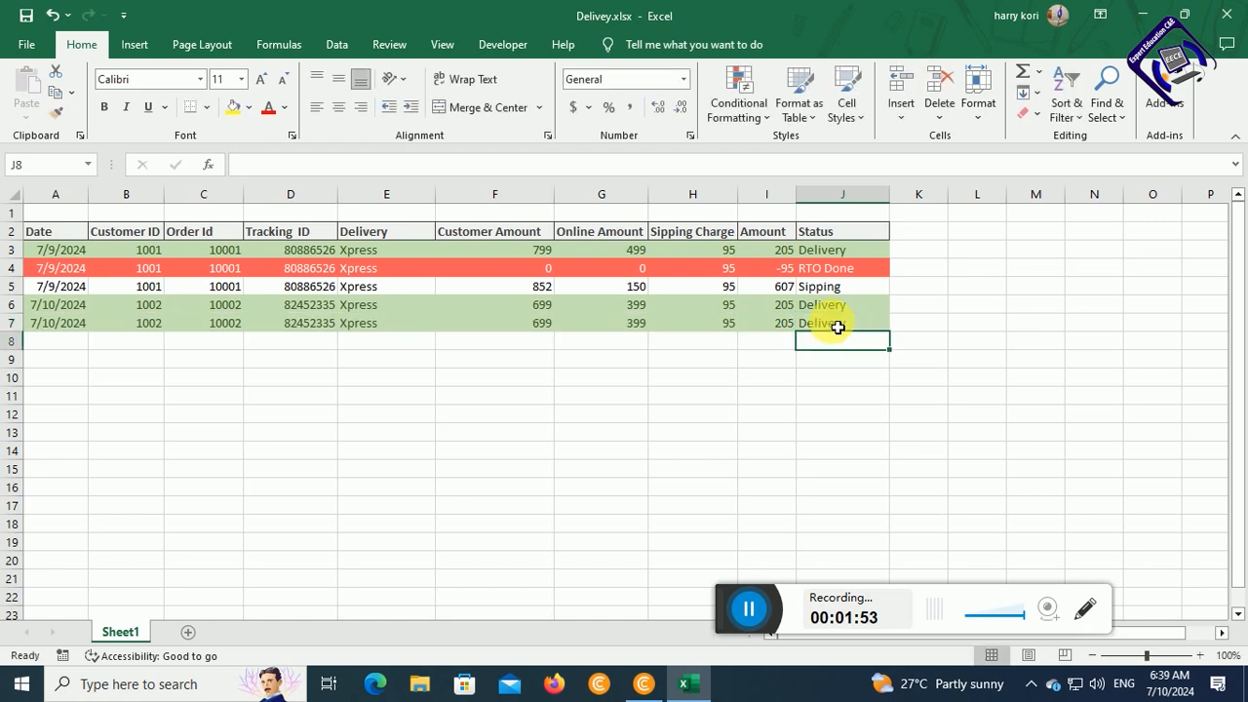
Set the status in cell J7 to RTO Done
{"action": "left_click", "coordinate": [838, 327]}
{"action": "type", "text": "RTO Done"}
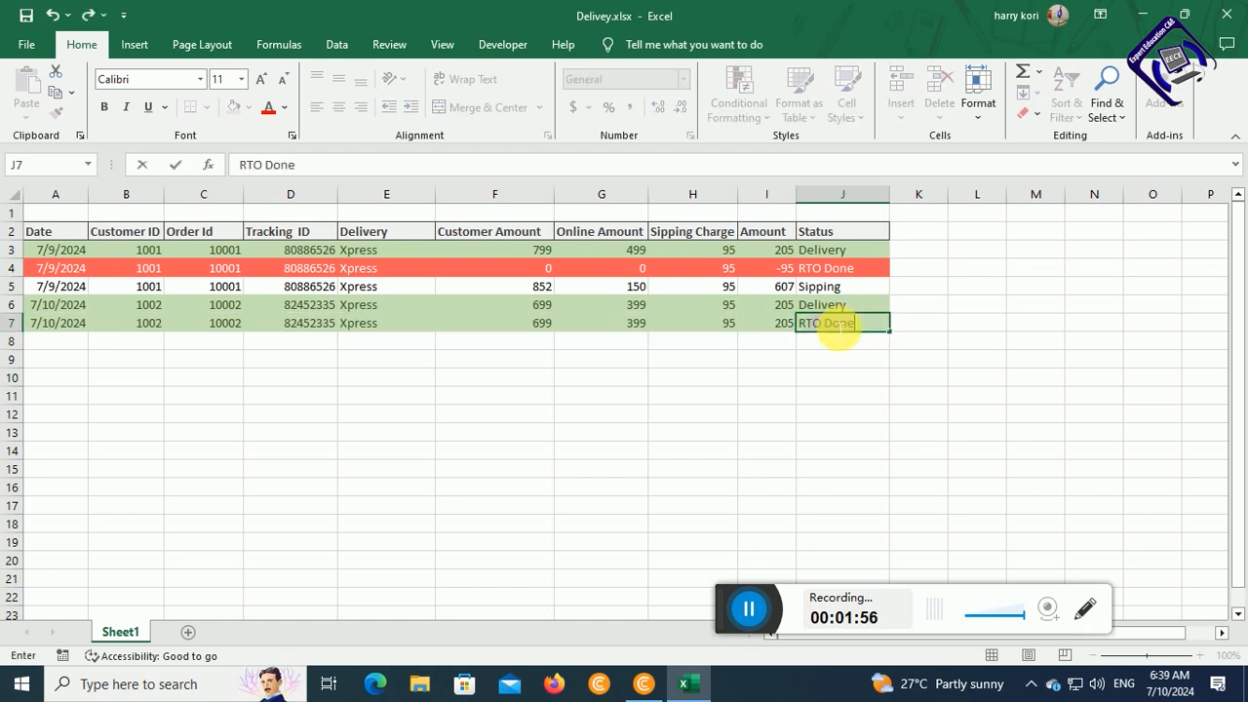
{"action": "key", "text": "Return"}
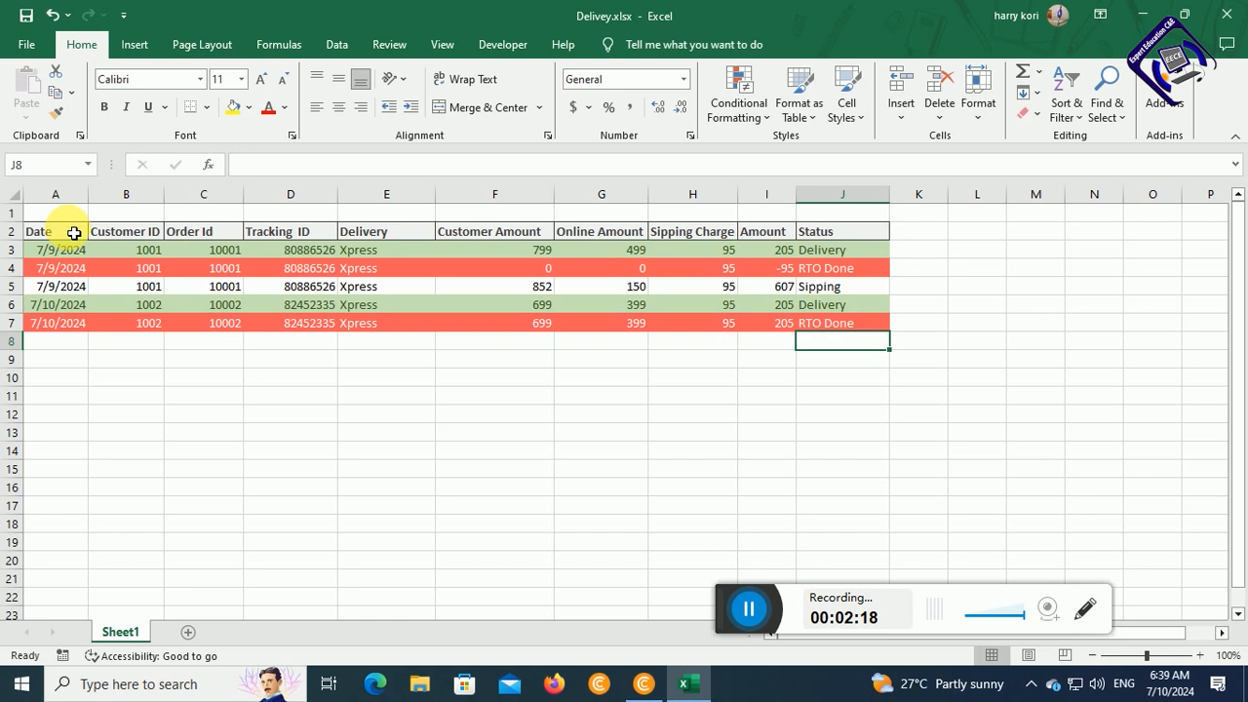
Clear the conditional formatting rules from the data rows A3:J7
{"action": "left_click_drag", "start_coordinate": [56, 237], "coordinate": [808, 357]}
{"action": "left_click", "coordinate": [817, 487]}
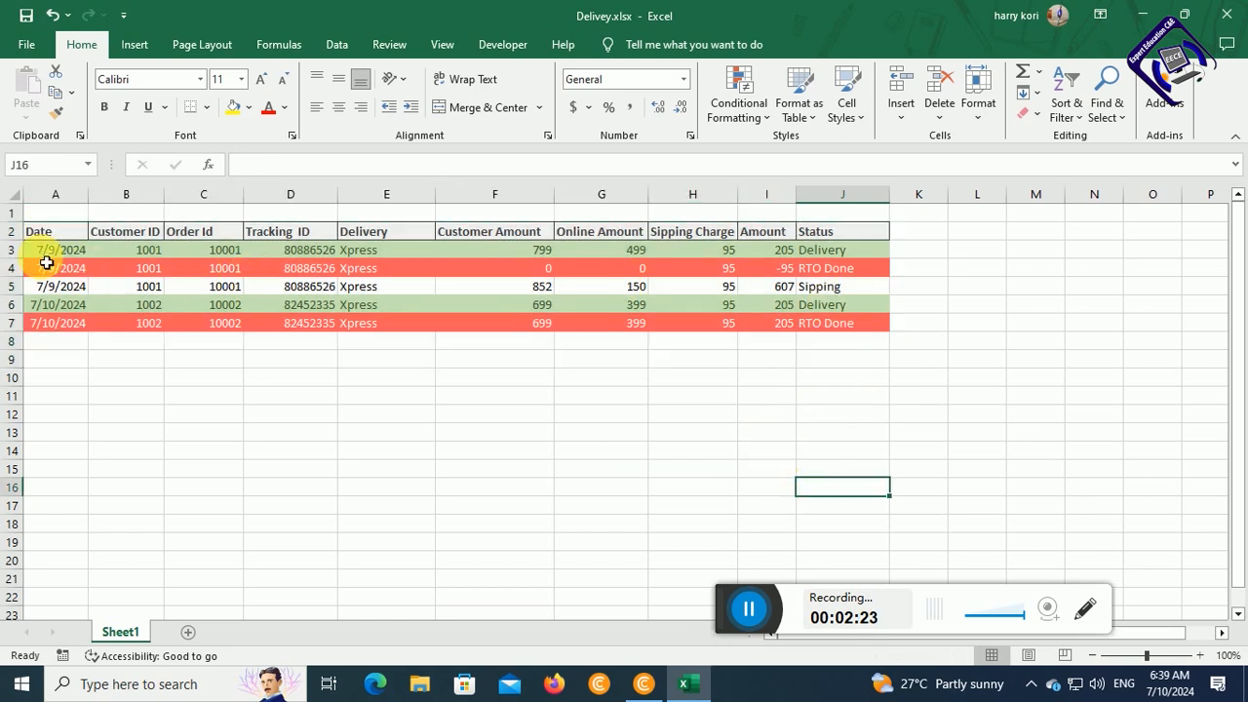
{"action": "left_click_drag", "start_coordinate": [46, 255], "coordinate": [857, 322]}
{"action": "left_click", "coordinate": [738, 97]}
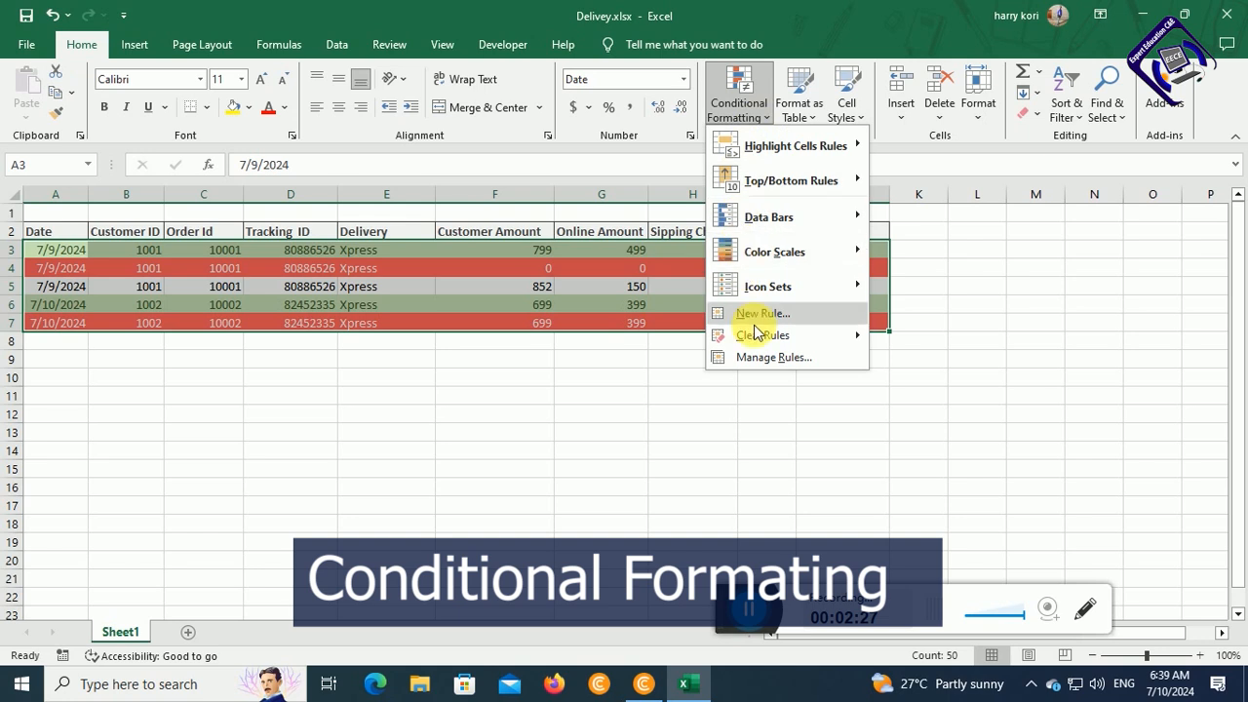
{"action": "mouse_move", "coordinate": [755, 331]}
{"action": "left_click", "coordinate": [951, 336]}
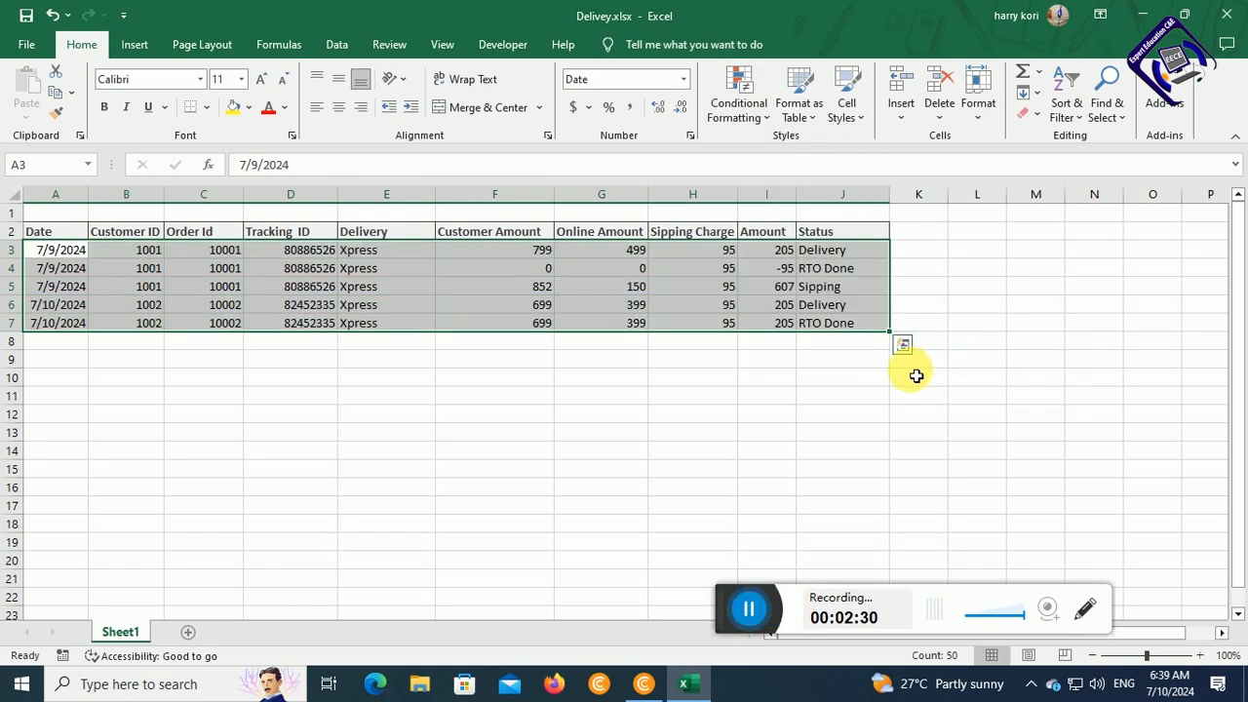
{"action": "left_click", "coordinate": [916, 376]}
{"action": "left_click", "coordinate": [776, 322]}
{"action": "left_click_drag", "start_coordinate": [816, 251], "coordinate": [814, 294]}
{"action": "left_click", "coordinate": [816, 325]}
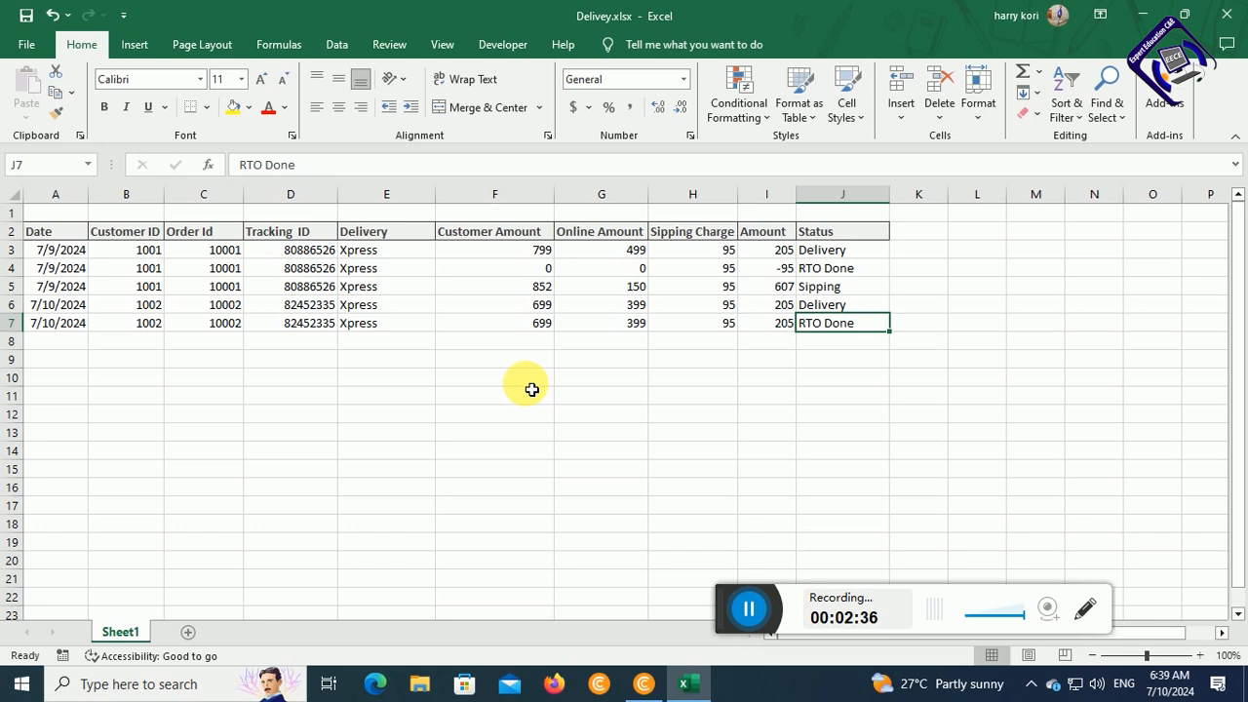
Select the range A2:J150, covering the table with its headers and the empty rows below
{"action": "left_click_drag", "start_coordinate": [60, 239], "coordinate": [843, 340]}
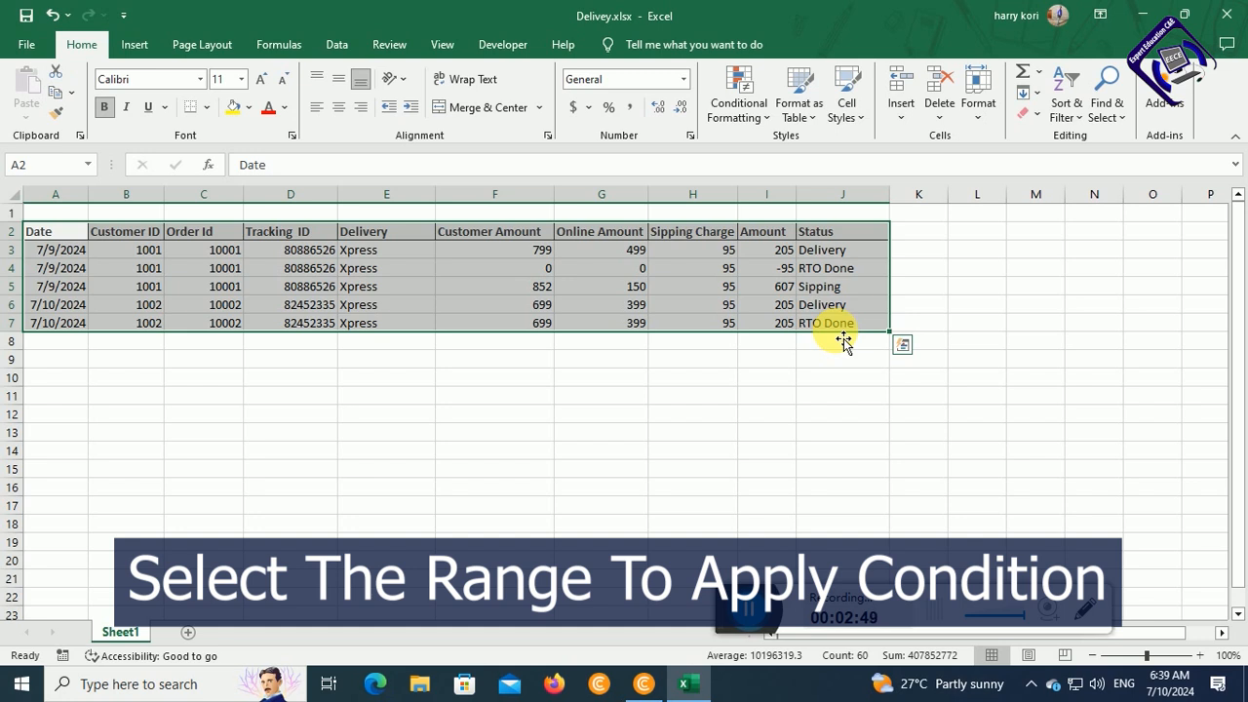
{"action": "key", "text": "shift+Down"}
{"action": "key", "text": "shift+Down"}
{"action": "key", "text": "shift+Down"}
{"action": "key", "text": "shift+Down"}
{"action": "key", "text": "shift+Down"}
{"action": "key", "text": "shift+Down"}
{"action": "key", "text": "shift+Down"}
{"action": "key", "text": "shift+Down"}
{"action": "key", "text": "shift+Down"}
{"action": "key", "text": "shift+Down"}
{"action": "key", "text": "shift+Down"}
{"action": "key", "text": "shift+Down"}
{"action": "key", "text": "shift+Down"}
{"action": "key", "text": "shift+Down"}
{"action": "key", "text": "shift+Down"}
{"action": "key", "text": "shift+Down"}
{"action": "key", "text": "shift+Down"}
{"action": "key", "text": "shift+Down"}
{"action": "key", "text": "shift+Down"}
{"action": "key", "text": "shift+Down"}
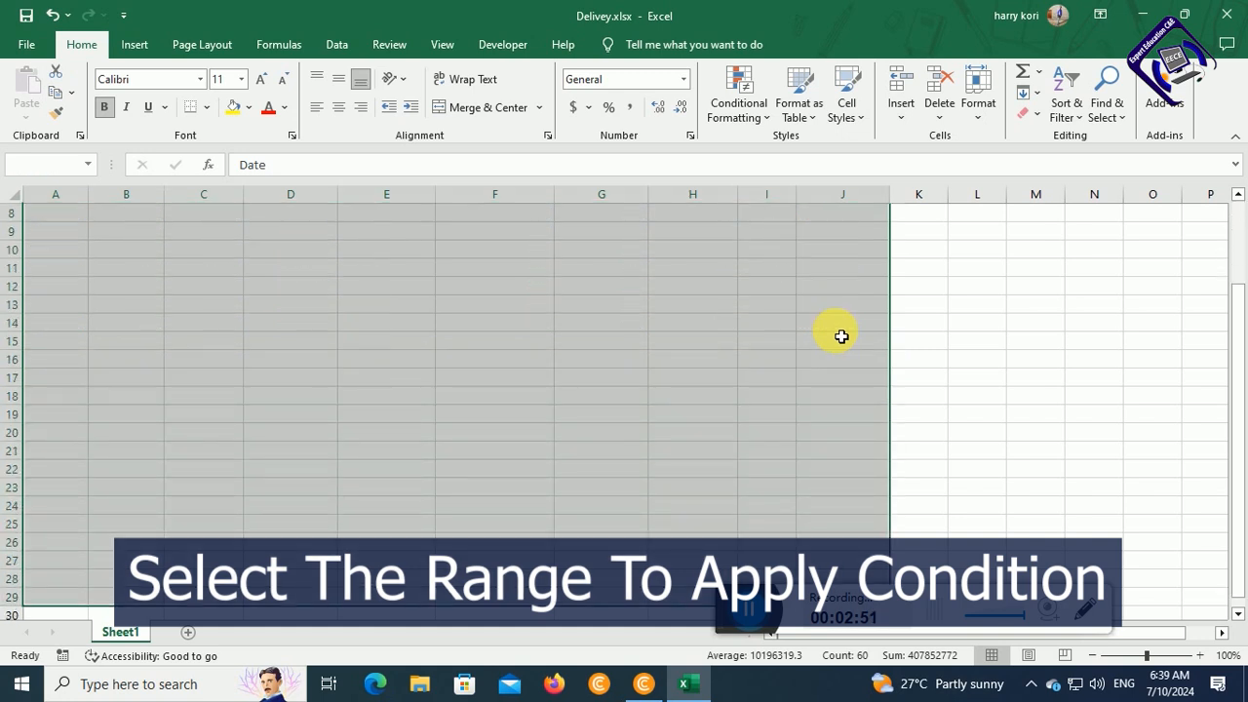
{"action": "key", "text": "shift+Down"}
{"action": "key", "text": "shift+Down"}
{"action": "key", "text": "shift+Down"}
{"action": "key", "text": "shift+Down"}
{"action": "key", "text": "shift+Down"}
{"action": "key", "text": "shift+Down"}
{"action": "key", "text": "shift+Down"}
{"action": "key", "text": "shift+Down"}
{"action": "key", "text": "shift+Down"}
{"action": "key", "text": "shift+Down"}
{"action": "key", "text": "shift+Down"}
{"action": "key", "text": "shift+Down"}
{"action": "key", "text": "shift+Down"}
{"action": "key", "text": "shift+Down"}
{"action": "key", "text": "shift+Down"}
{"action": "key", "text": "shift+Down"}
{"action": "key", "text": "shift+Down"}
{"action": "key", "text": "shift+Down"}
{"action": "key", "text": "shift+Down"}
{"action": "key", "text": "shift+Down"}
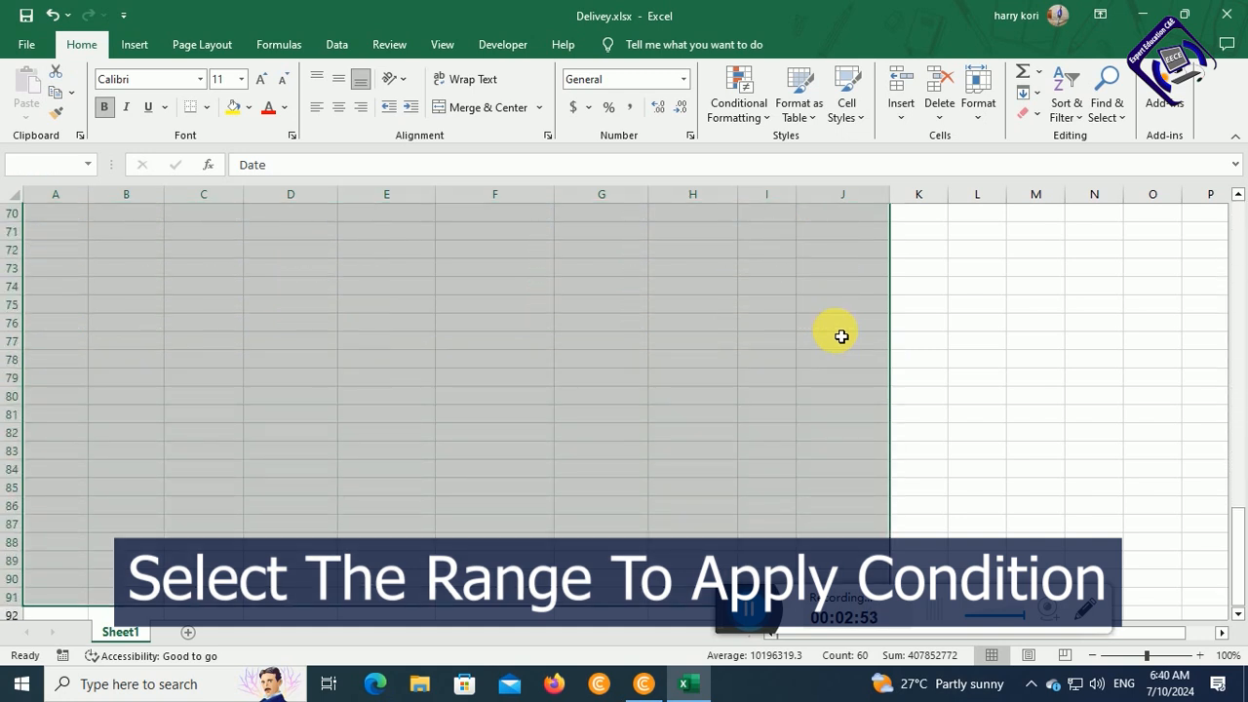
{"action": "key", "text": "shift+Down"}
{"action": "key", "text": "shift+Down"}
{"action": "key", "text": "shift+Down"}
{"action": "key", "text": "shift+Down"}
{"action": "key", "text": "shift+Down"}
{"action": "key", "text": "shift+Down"}
{"action": "key", "text": "shift+Down"}
{"action": "key", "text": "shift+Down"}
{"action": "key", "text": "shift+Down"}
{"action": "key", "text": "shift+Down"}
{"action": "key", "text": "shift+Down"}
{"action": "key", "text": "shift+Down"}
{"action": "key", "text": "shift+Down"}
{"action": "key", "text": "shift+Down"}
{"action": "key", "text": "shift+Down"}
{"action": "key", "text": "shift+Down"}
{"action": "key", "text": "shift+Down"}
{"action": "key", "text": "shift+Down"}
{"action": "key", "text": "shift+Down"}
{"action": "key", "text": "shift+Down"}
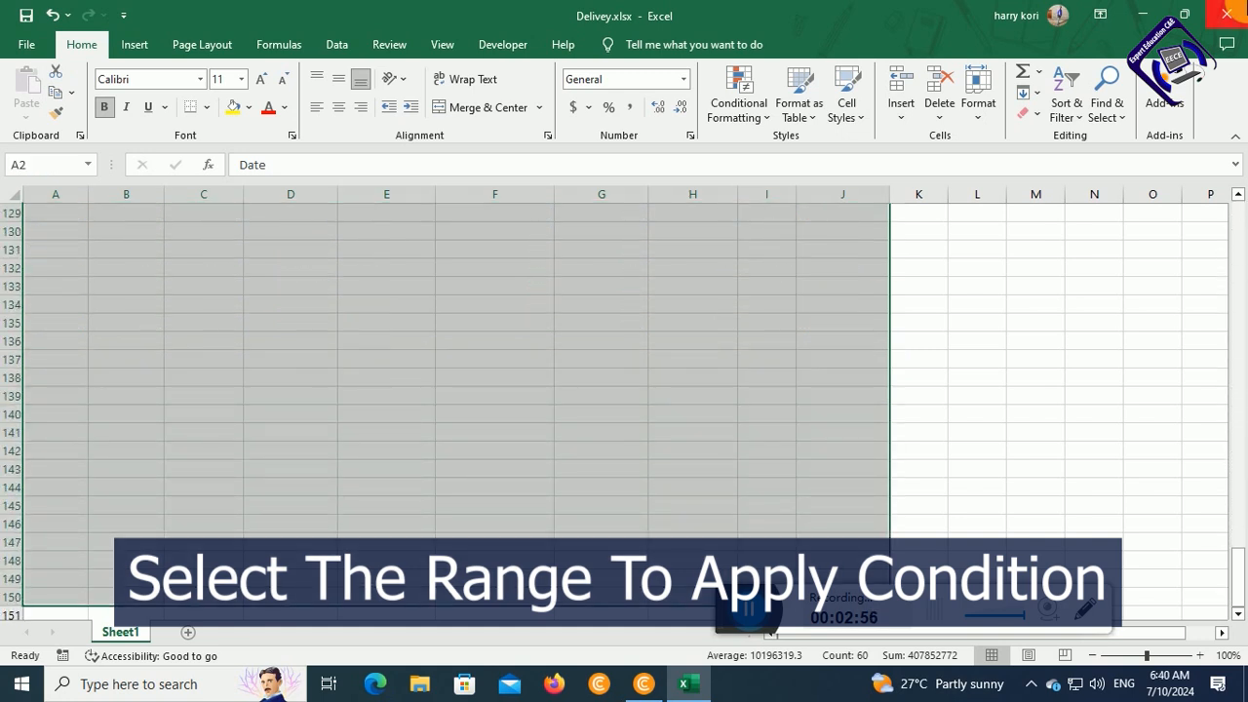
{"action": "left_click_drag", "start_coordinate": [1236, 568], "coordinate": [1240, 203]}
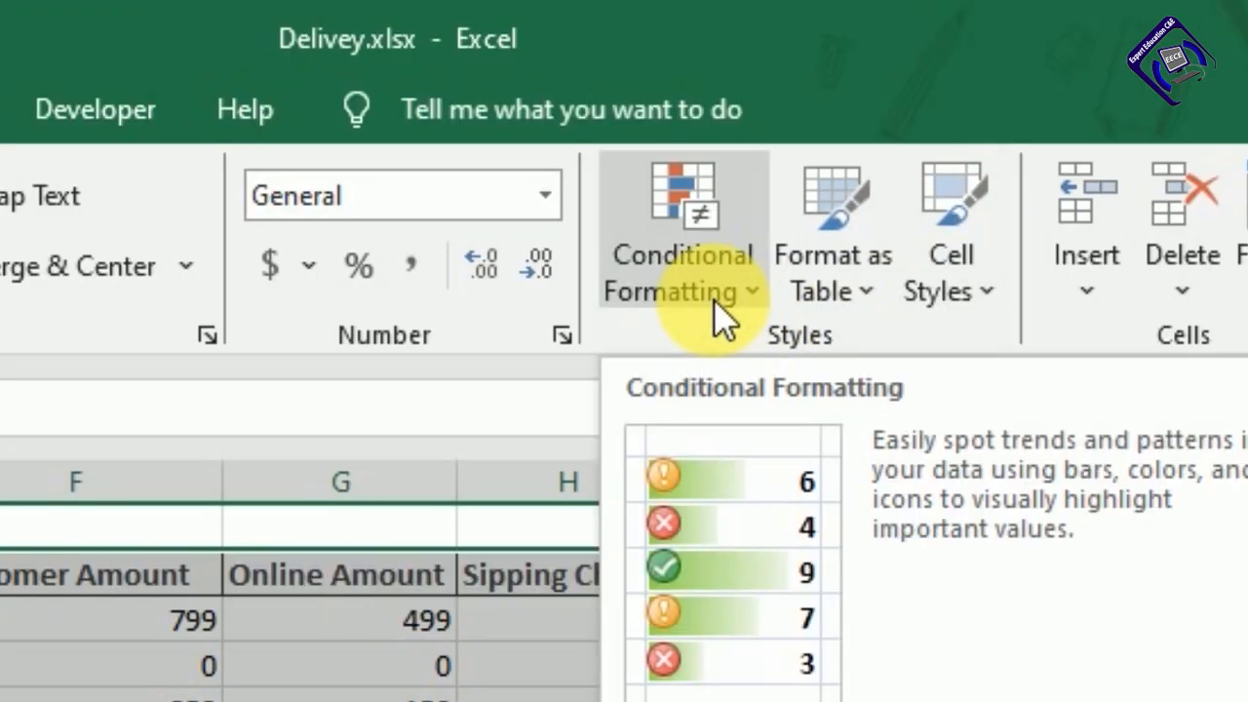
Start a new conditional formatting rule that uses a formula to determine which cells to format
{"action": "left_click", "coordinate": [723, 314]}
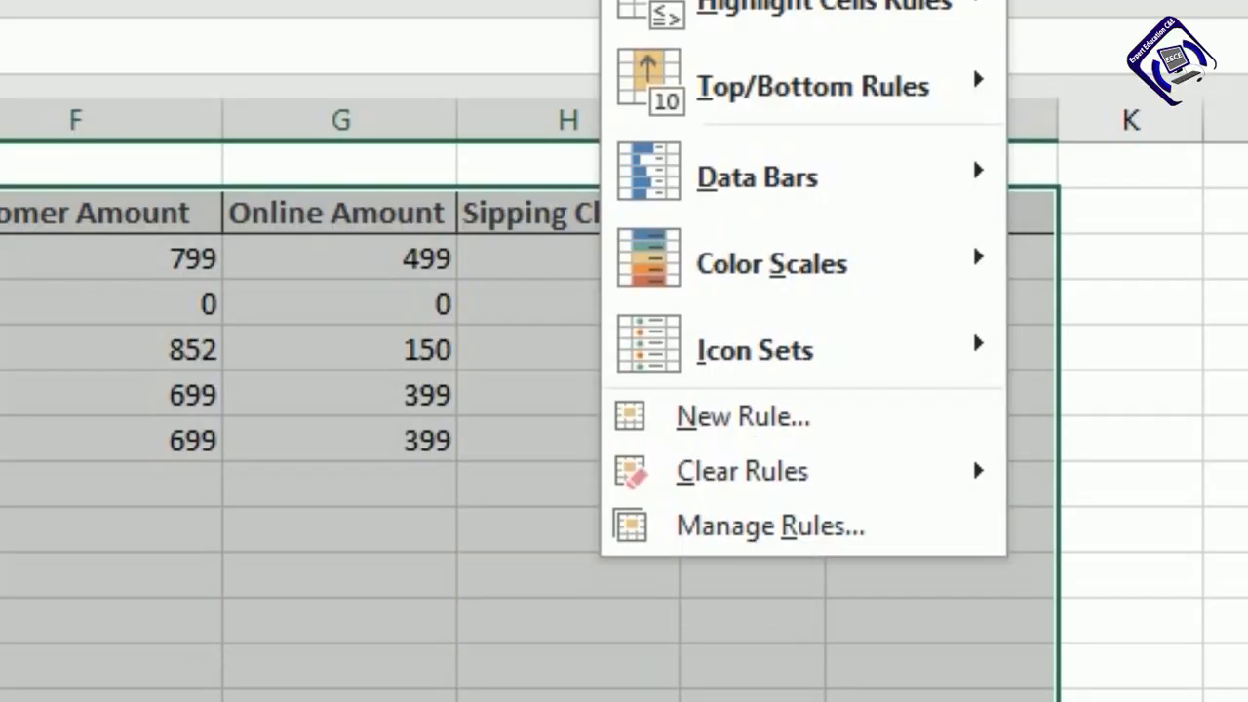
{"action": "left_click", "coordinate": [814, 426]}
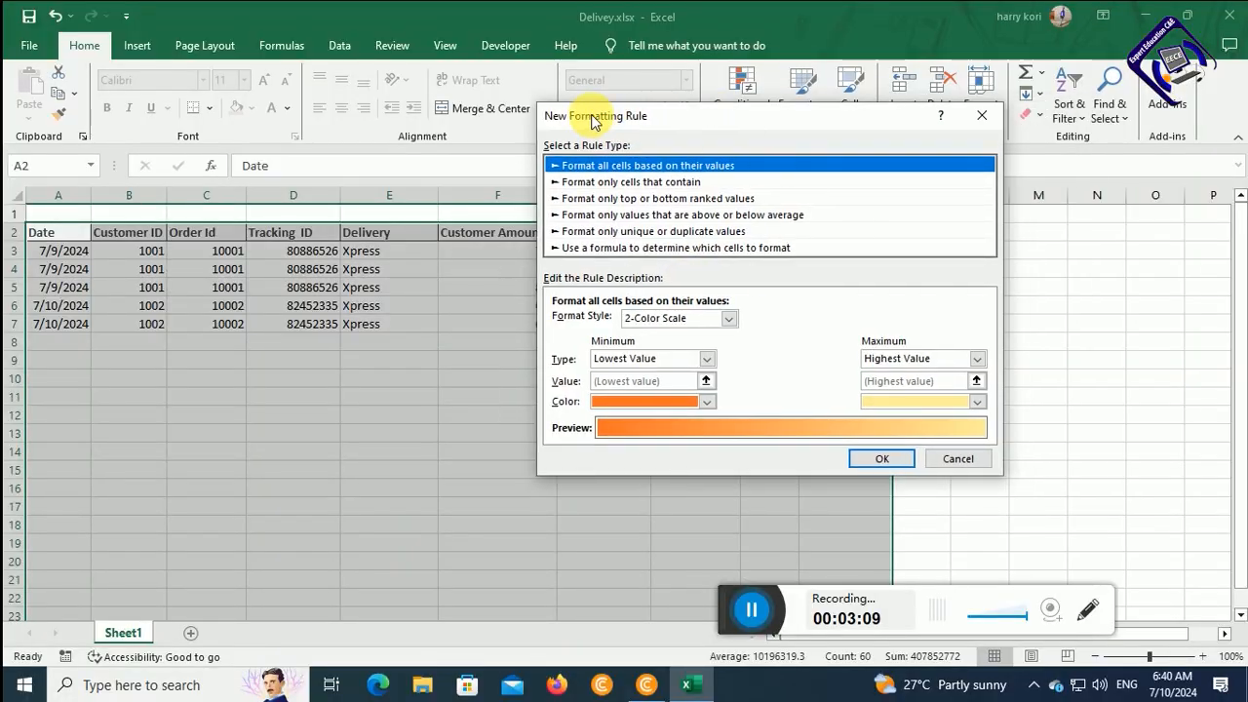
{"action": "left_click_drag", "start_coordinate": [591, 119], "coordinate": [402, 90]}
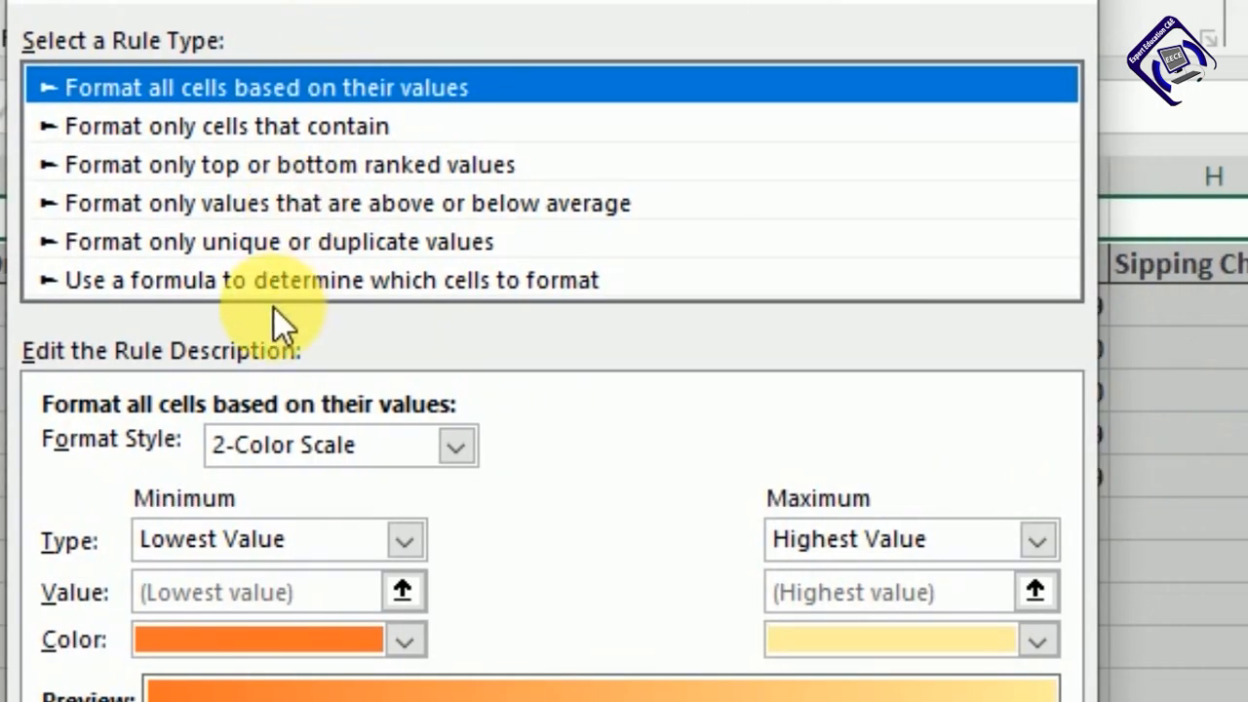
{"action": "left_click", "coordinate": [353, 231]}
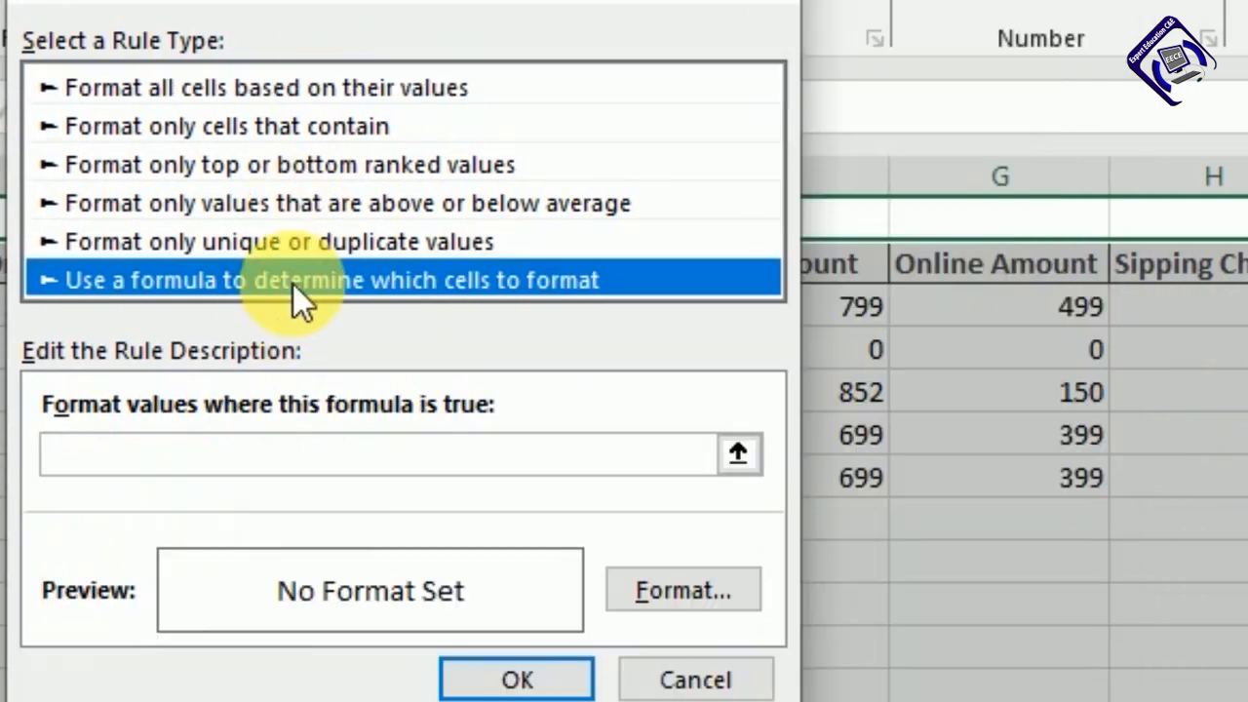
Enter the rule formula =$J2="Delivery", referencing the Status header cell with only its column locked
{"action": "left_click", "coordinate": [121, 471]}
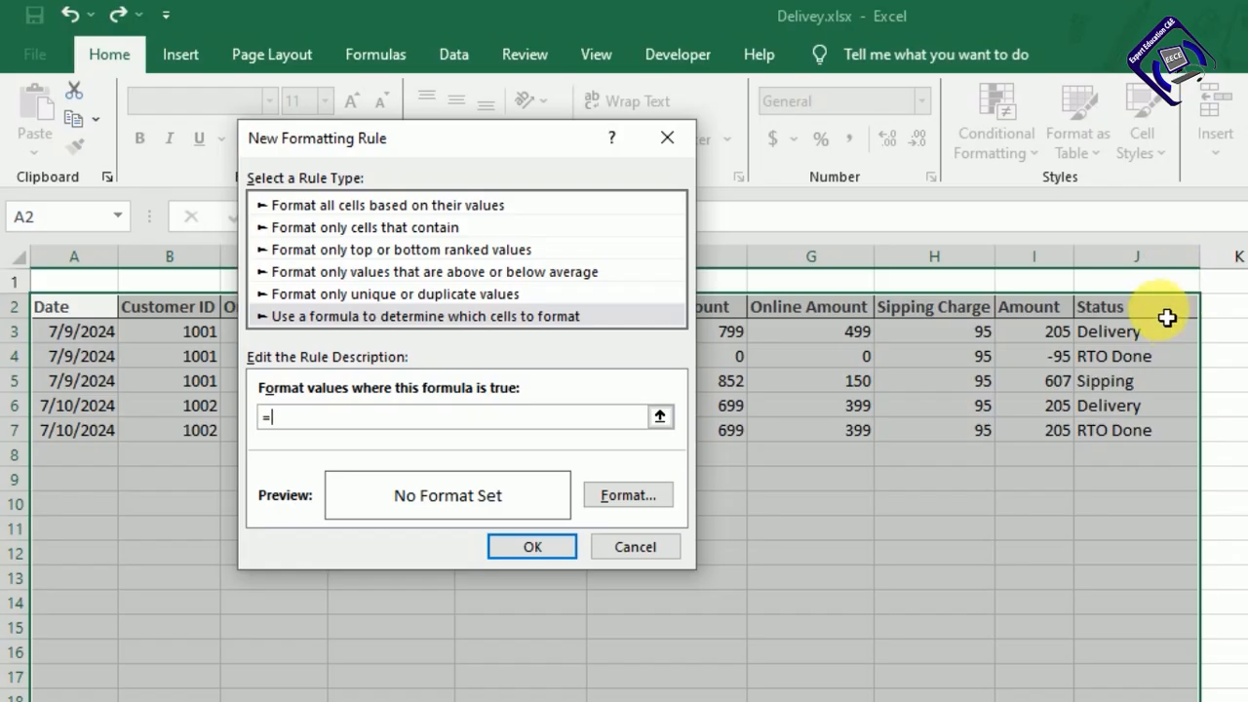
{"action": "left_click", "coordinate": [1167, 315]}
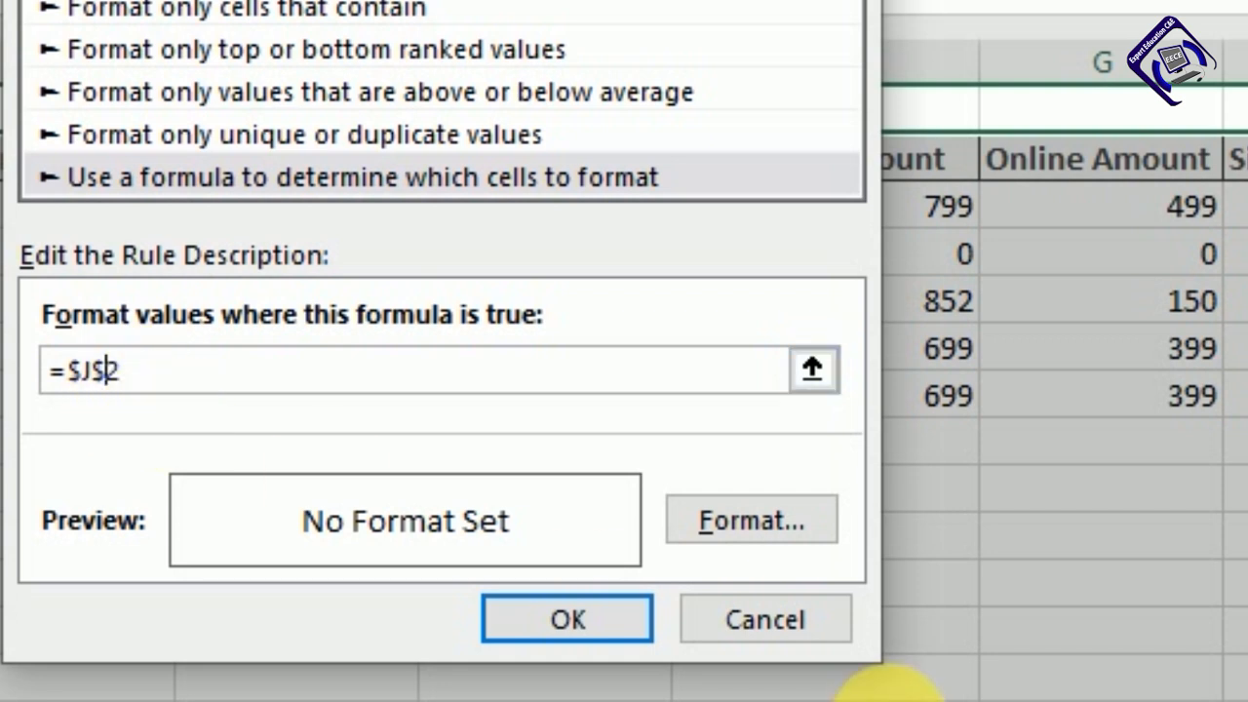
{"action": "key", "text": "BackSpace"}
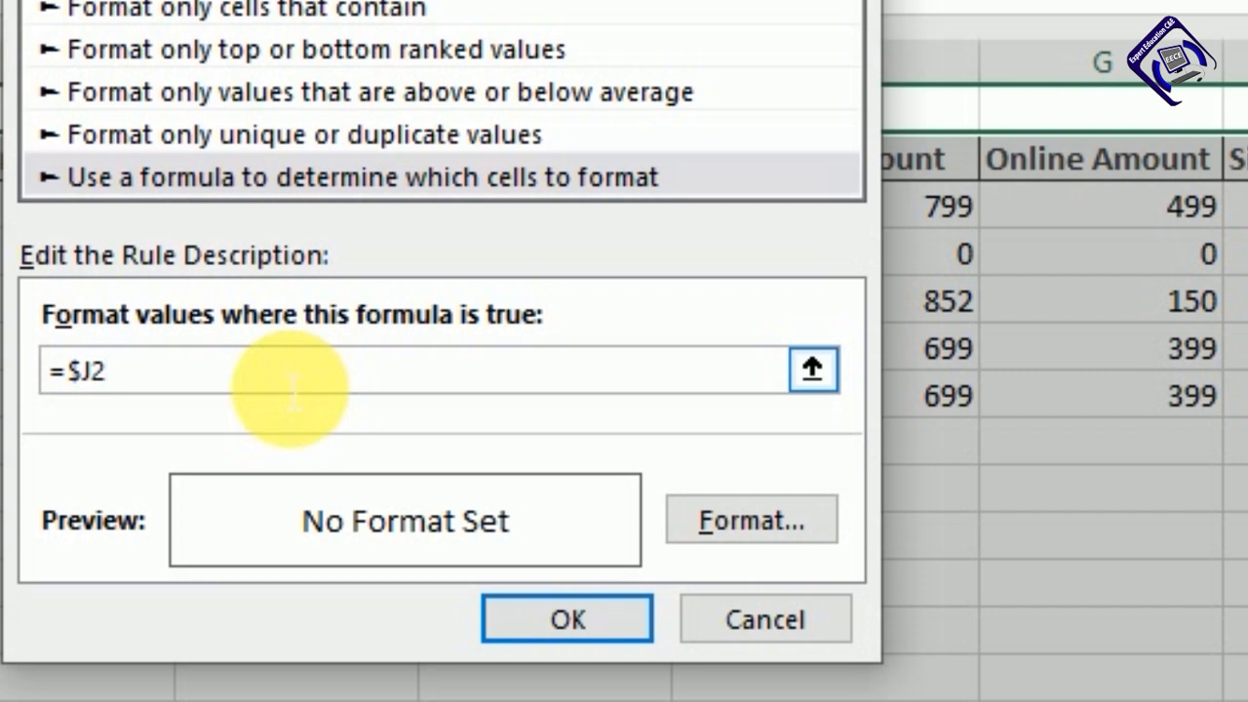
{"action": "type", "text": "="}
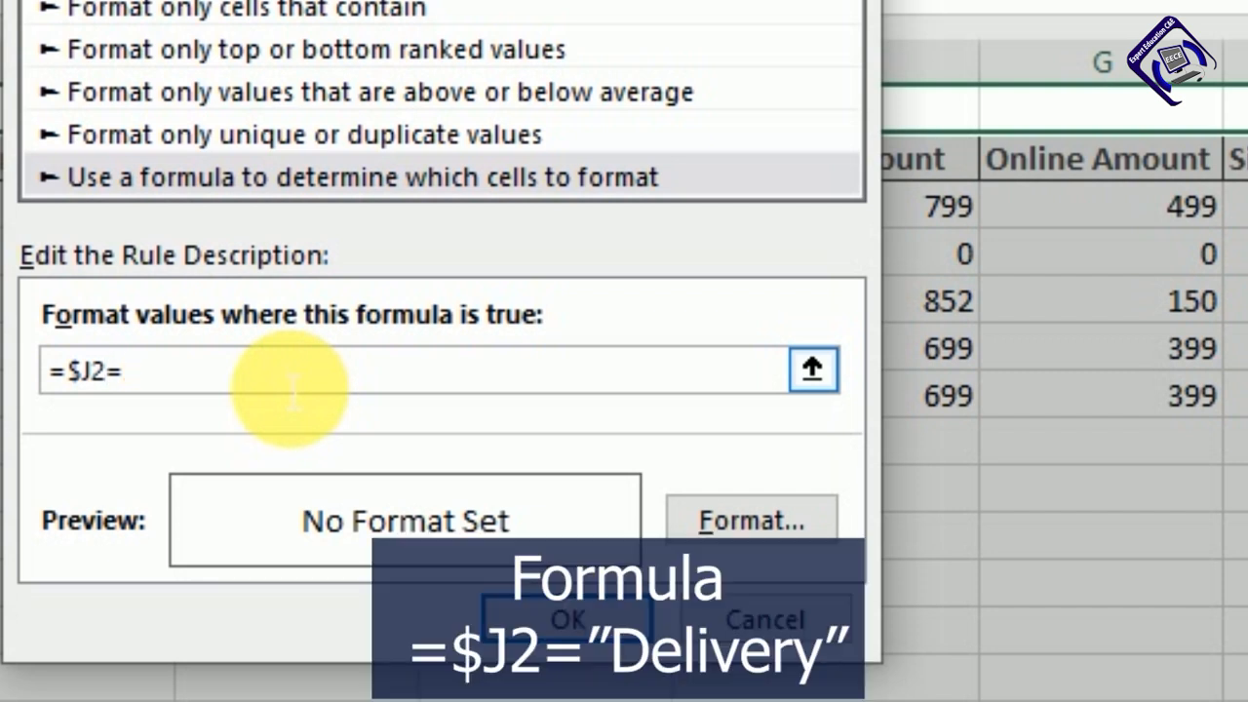
{"action": "type", "text": "\"Deliver"}
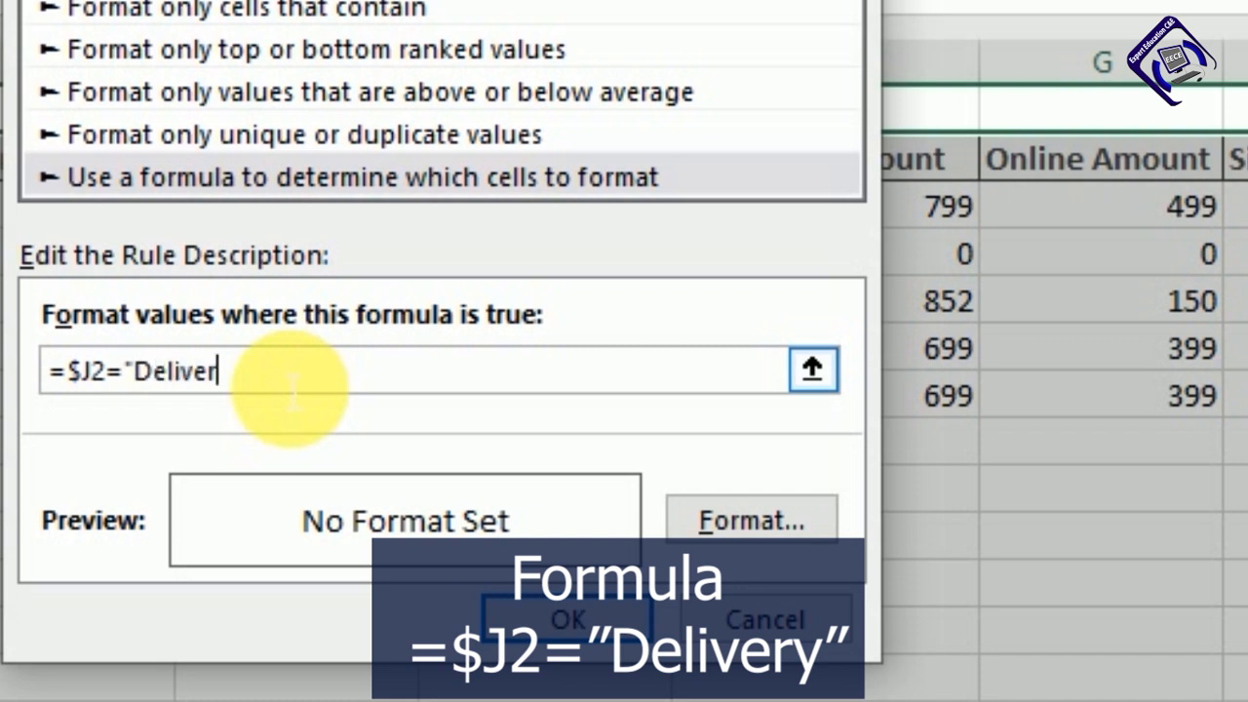
{"action": "type", "text": "y\""}
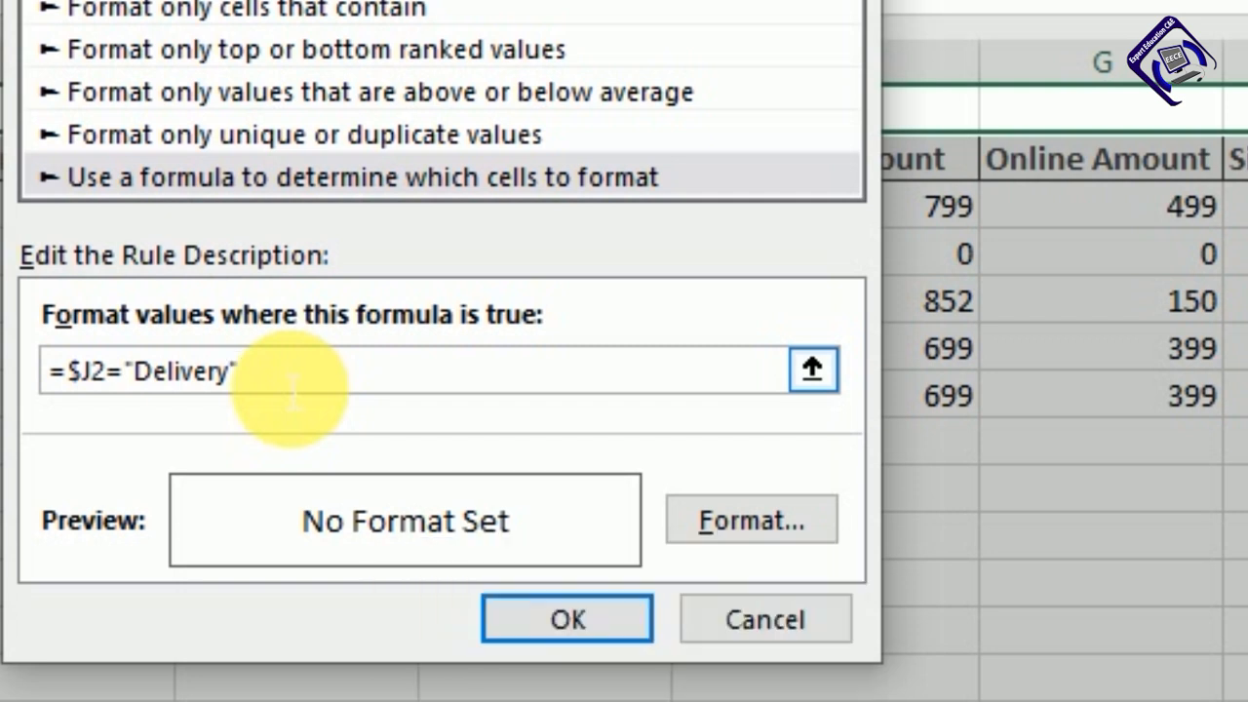
Set a light green background fill as the format for the Delivery rule
{"action": "left_click", "coordinate": [755, 527]}
{"action": "left_click_drag", "start_coordinate": [889, 24], "coordinate": [282, 112]}
{"action": "left_click", "coordinate": [409, 149]}
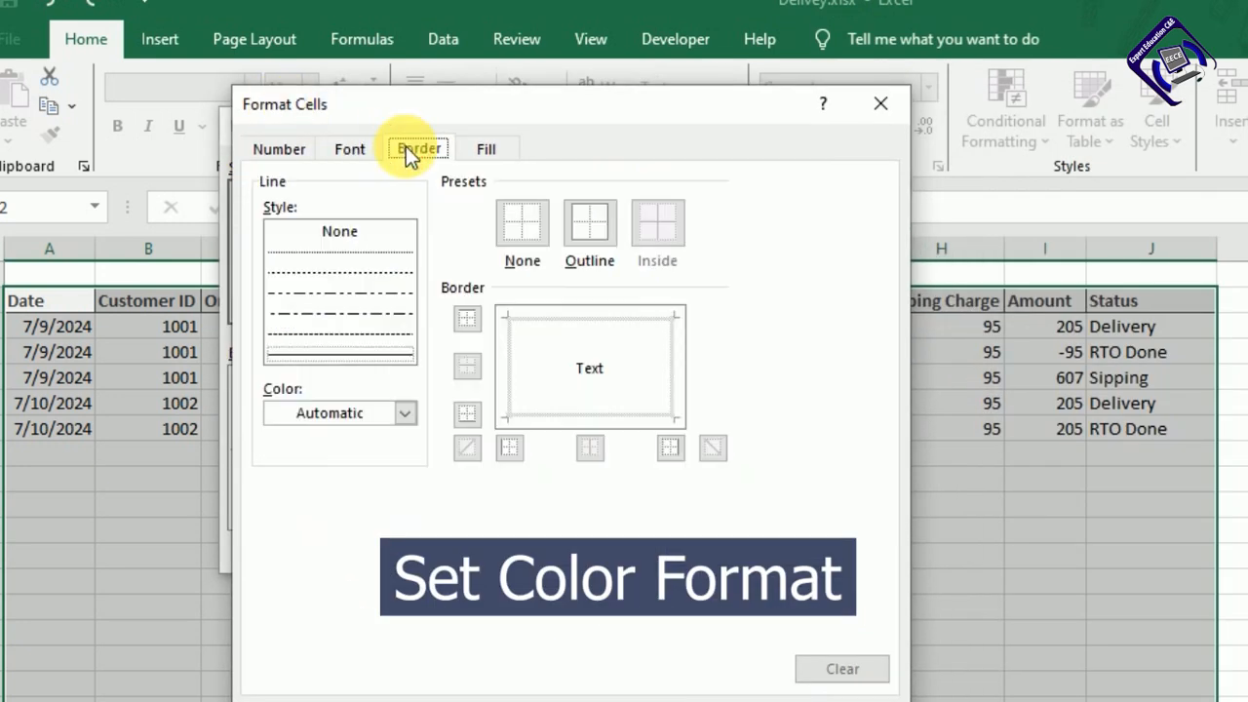
{"action": "left_click", "coordinate": [501, 152]}
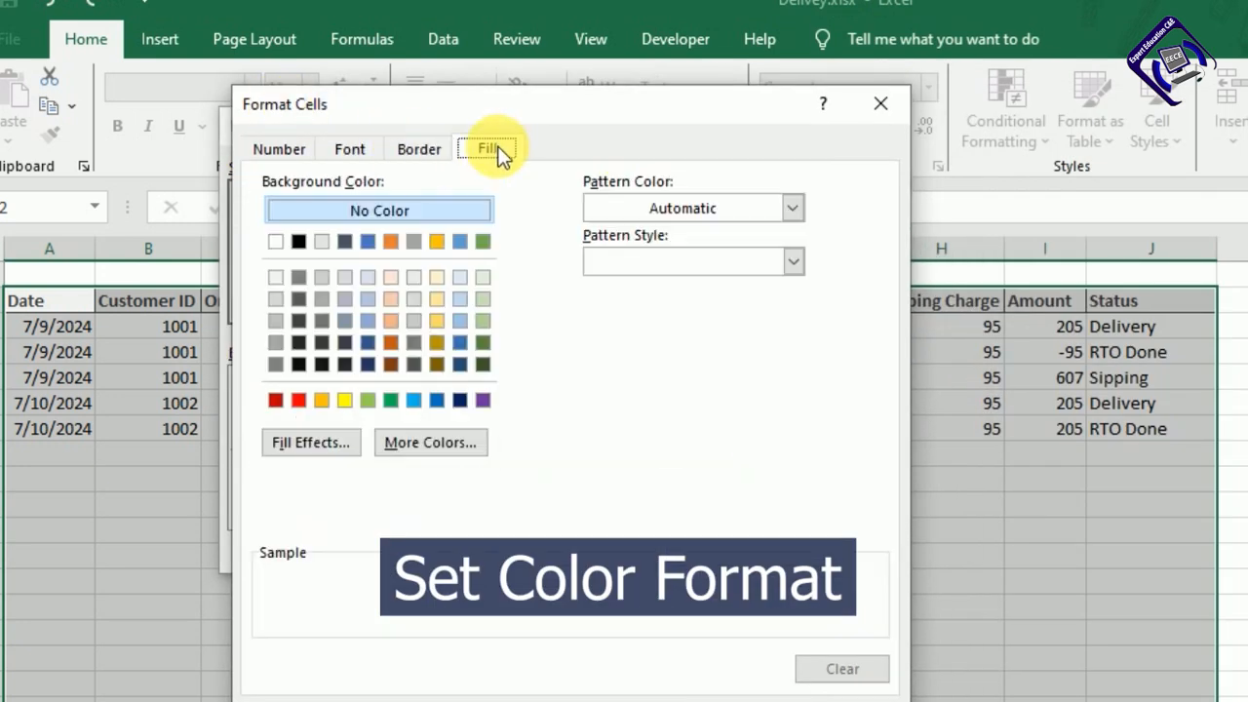
{"action": "left_click", "coordinate": [482, 300]}
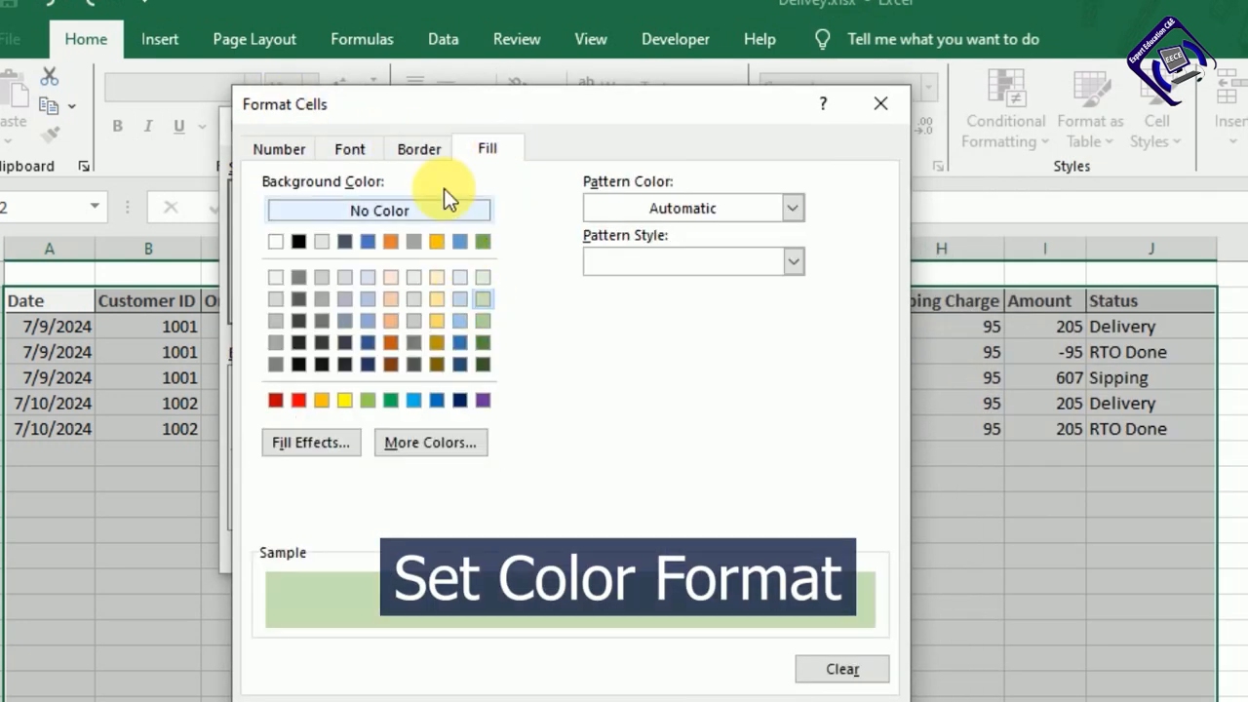
Set the Delivery rule's font colour to dark green and apply the rule to the selected range
{"action": "left_click", "coordinate": [369, 148]}
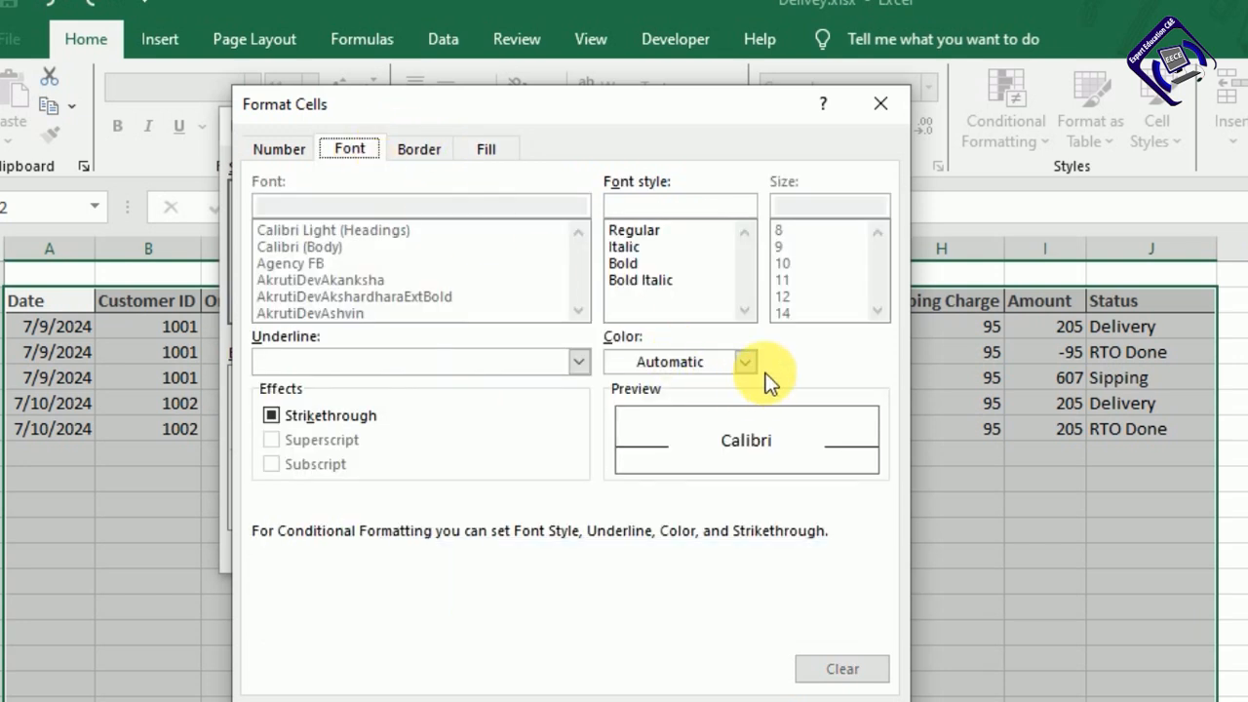
{"action": "left_click", "coordinate": [743, 363]}
{"action": "left_click", "coordinate": [803, 541]}
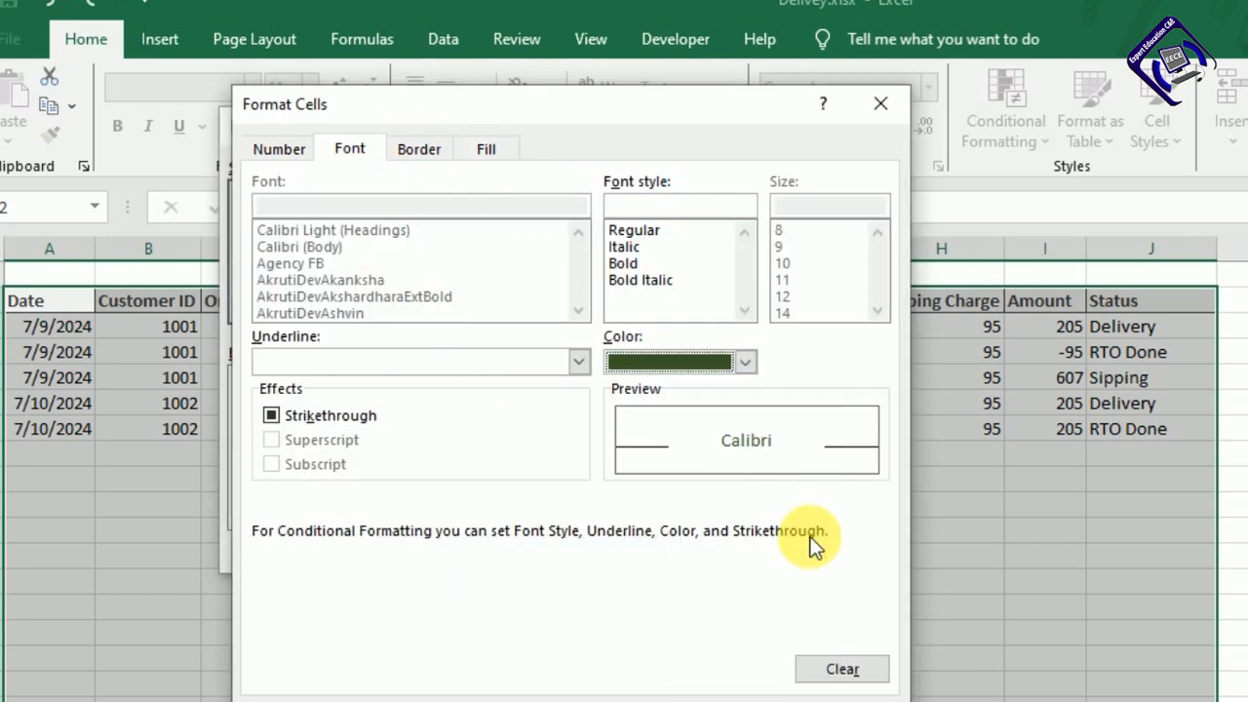
{"action": "key", "text": "Return"}
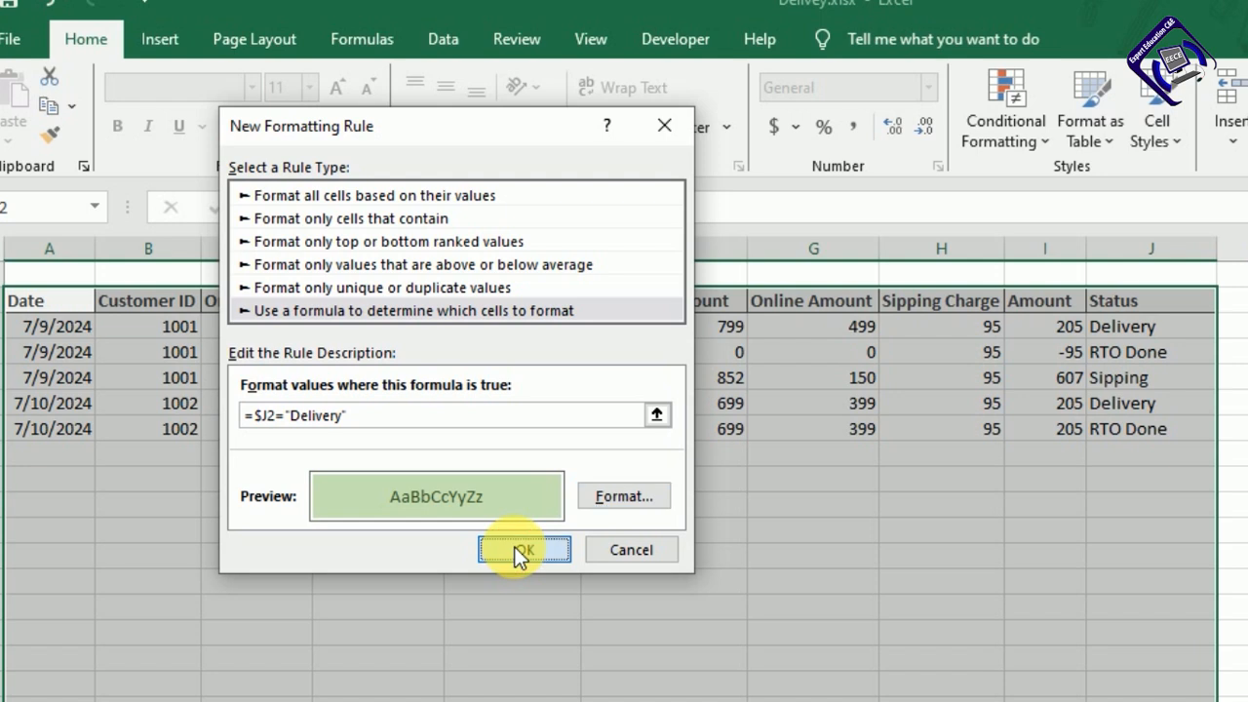
{"action": "left_click", "coordinate": [525, 549]}
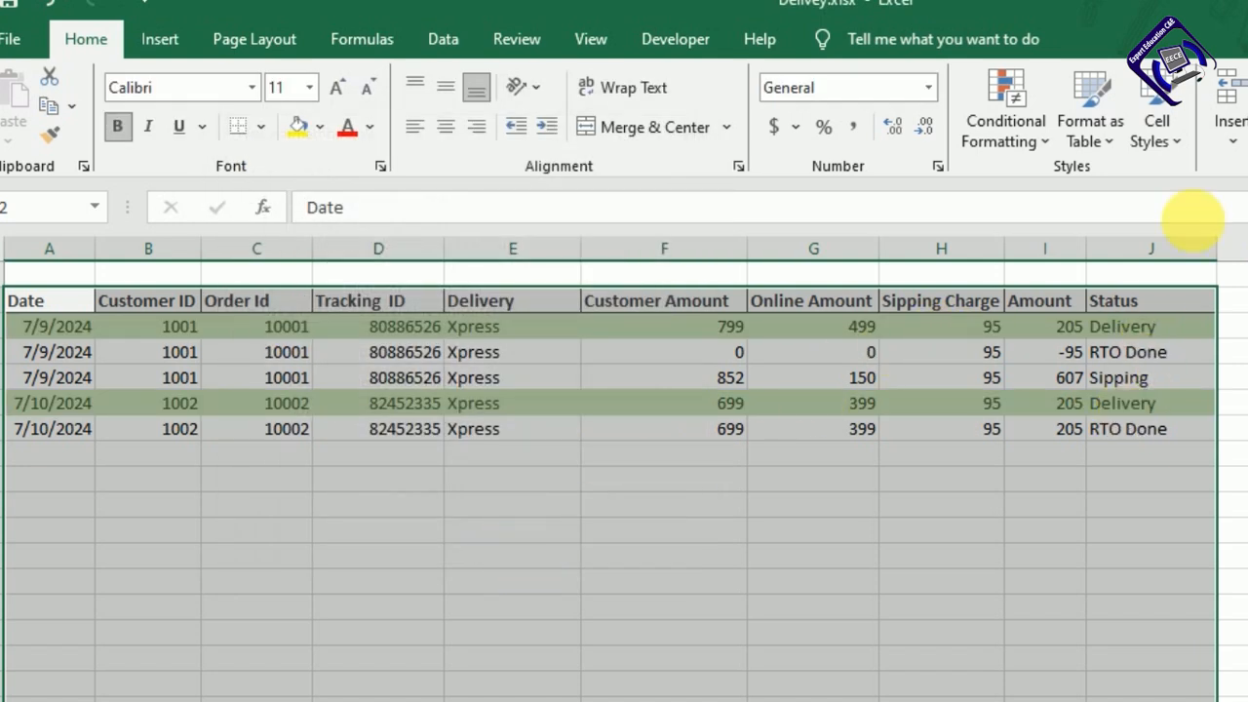
Create another formula-based conditional formatting rule for the same range with the formula =$J2="RTO Done"
{"action": "left_click", "coordinate": [996, 136]}
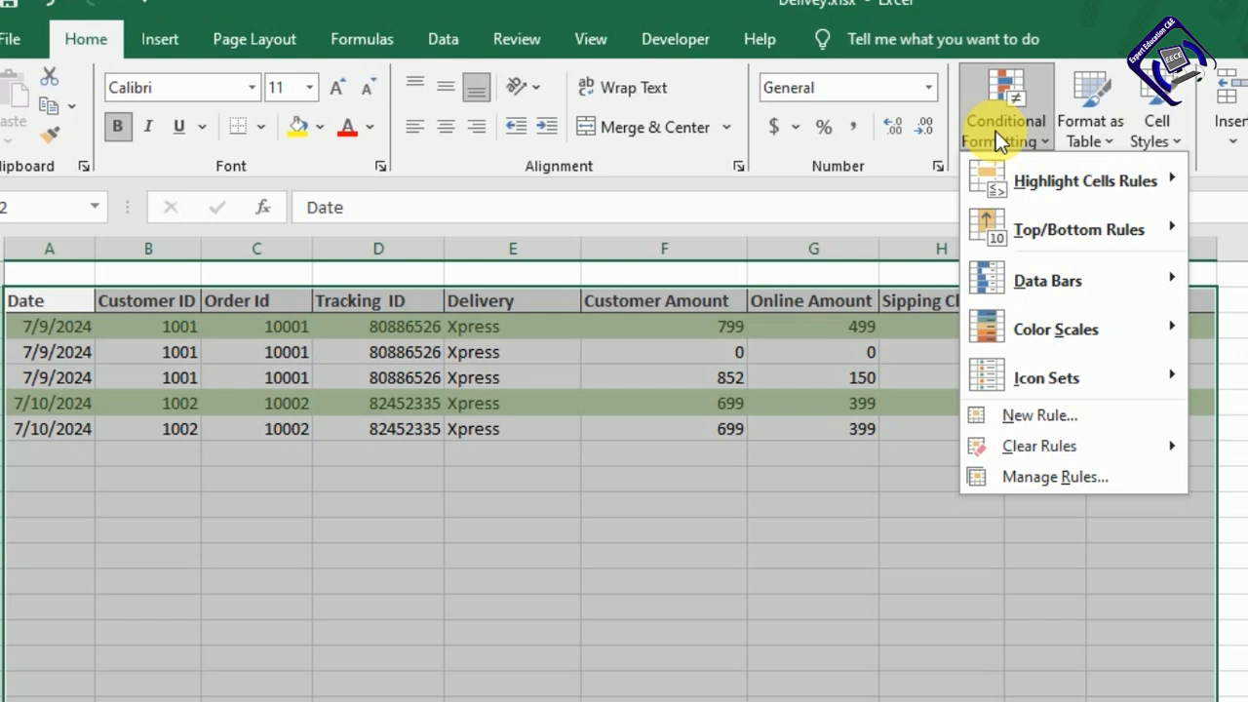
{"action": "left_click", "coordinate": [1050, 418]}
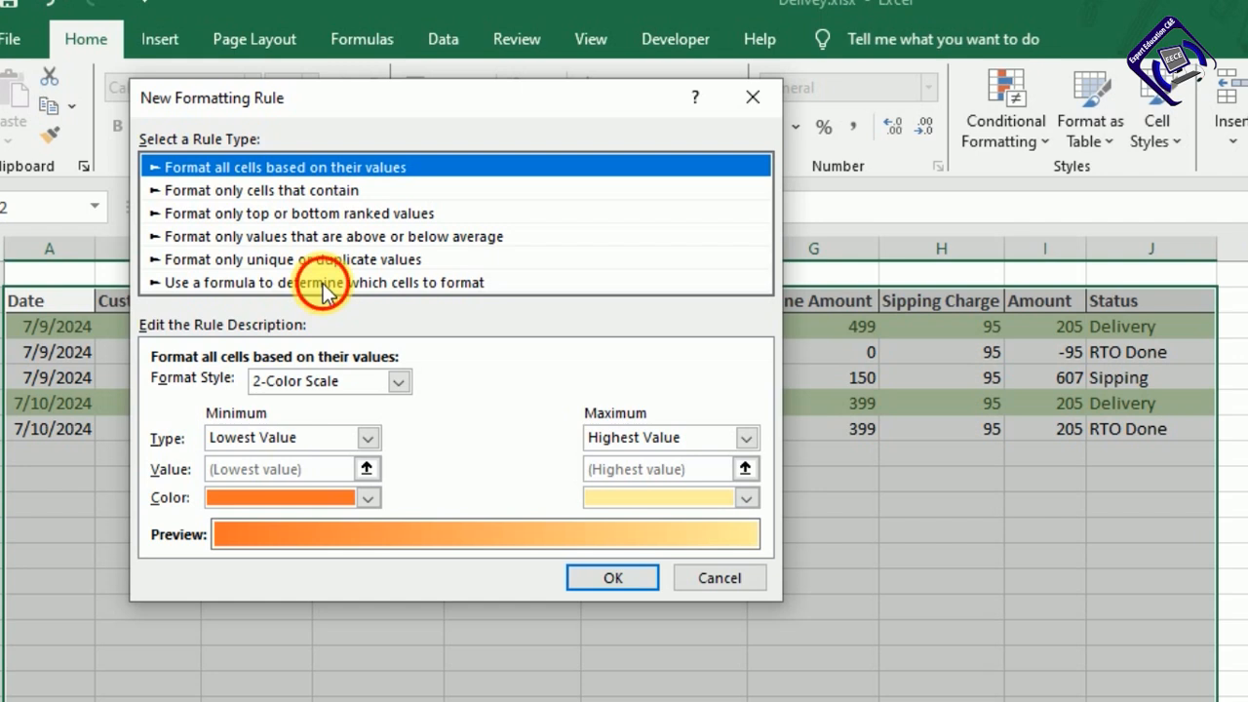
{"action": "left_click", "coordinate": [321, 283]}
{"action": "left_click", "coordinate": [277, 388]}
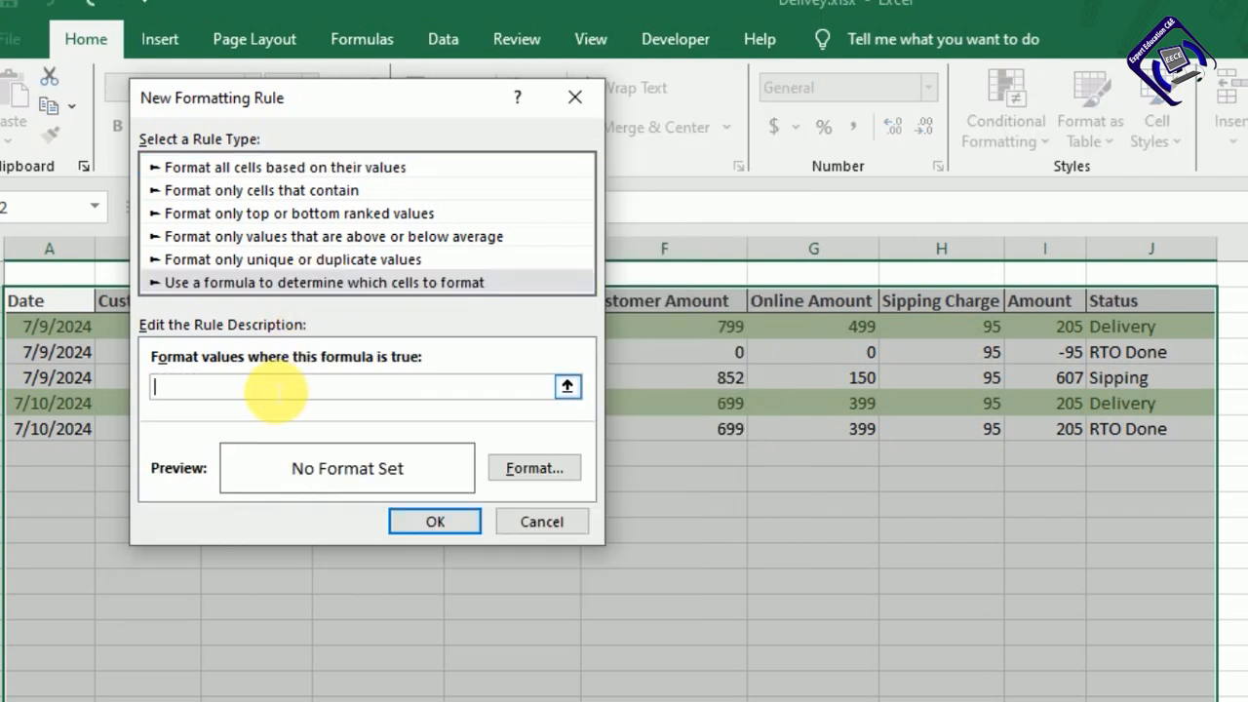
{"action": "type", "text": "="}
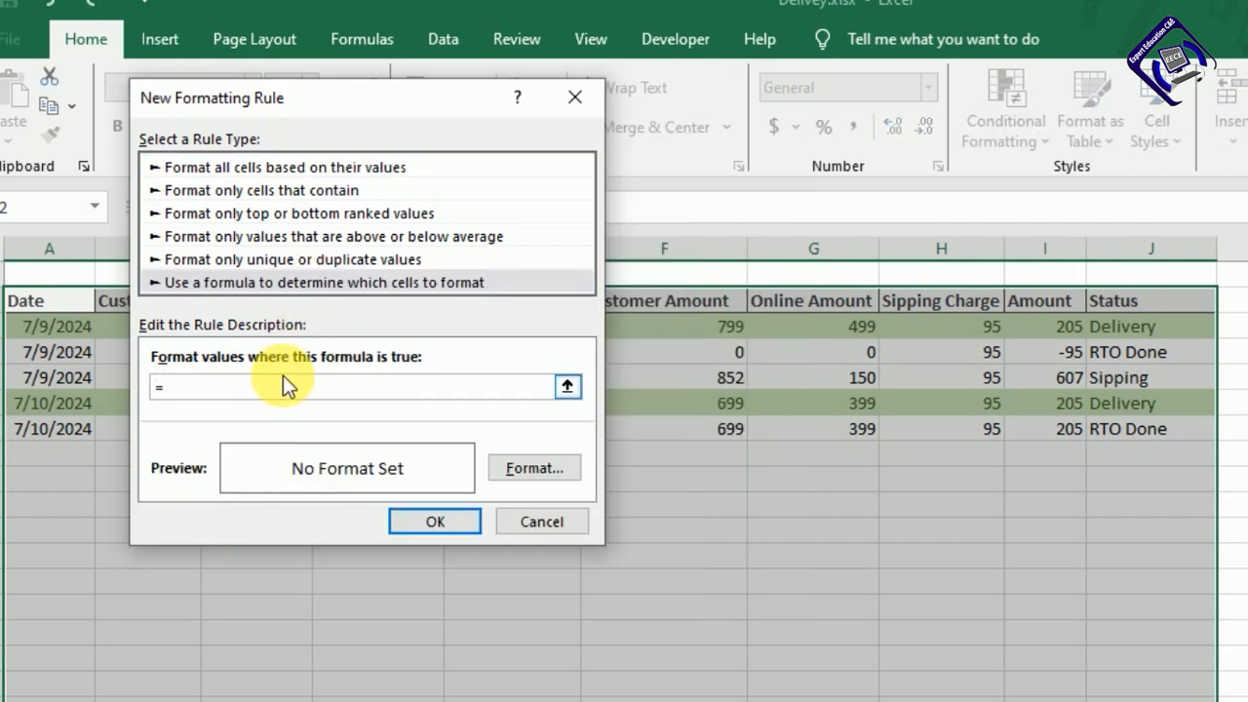
{"action": "left_click", "coordinate": [1141, 304]}
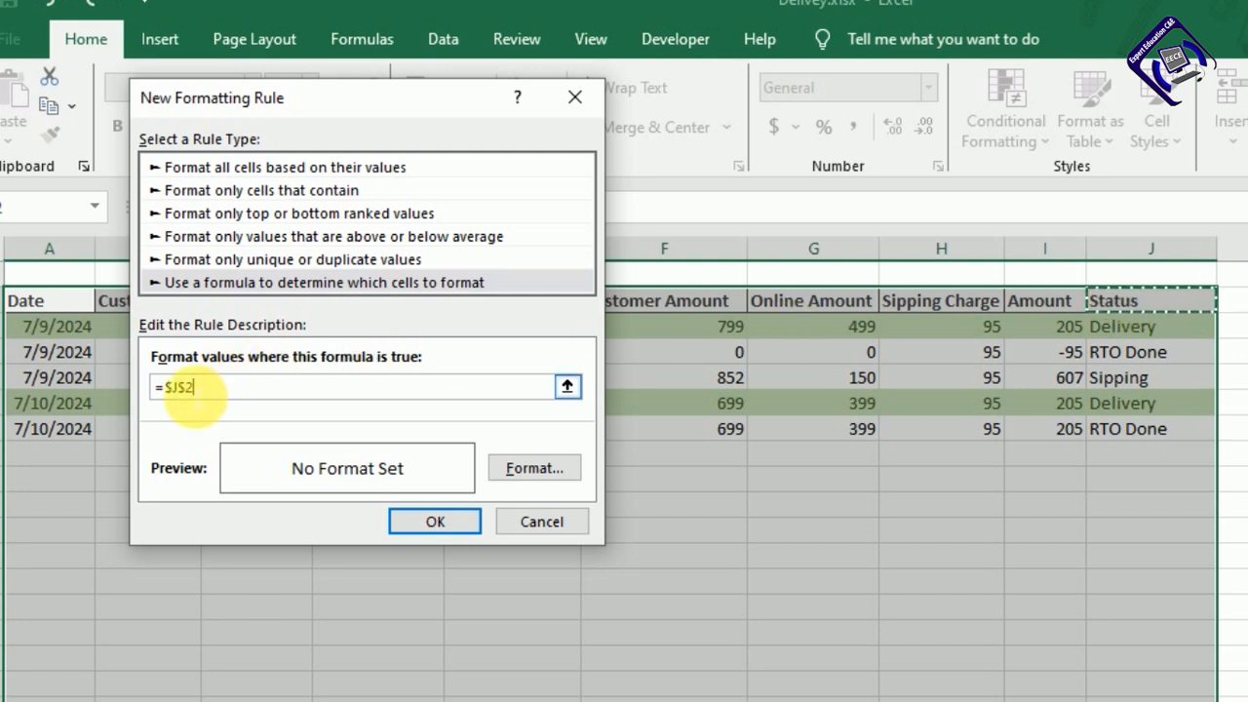
{"action": "left_click", "coordinate": [187, 387]}
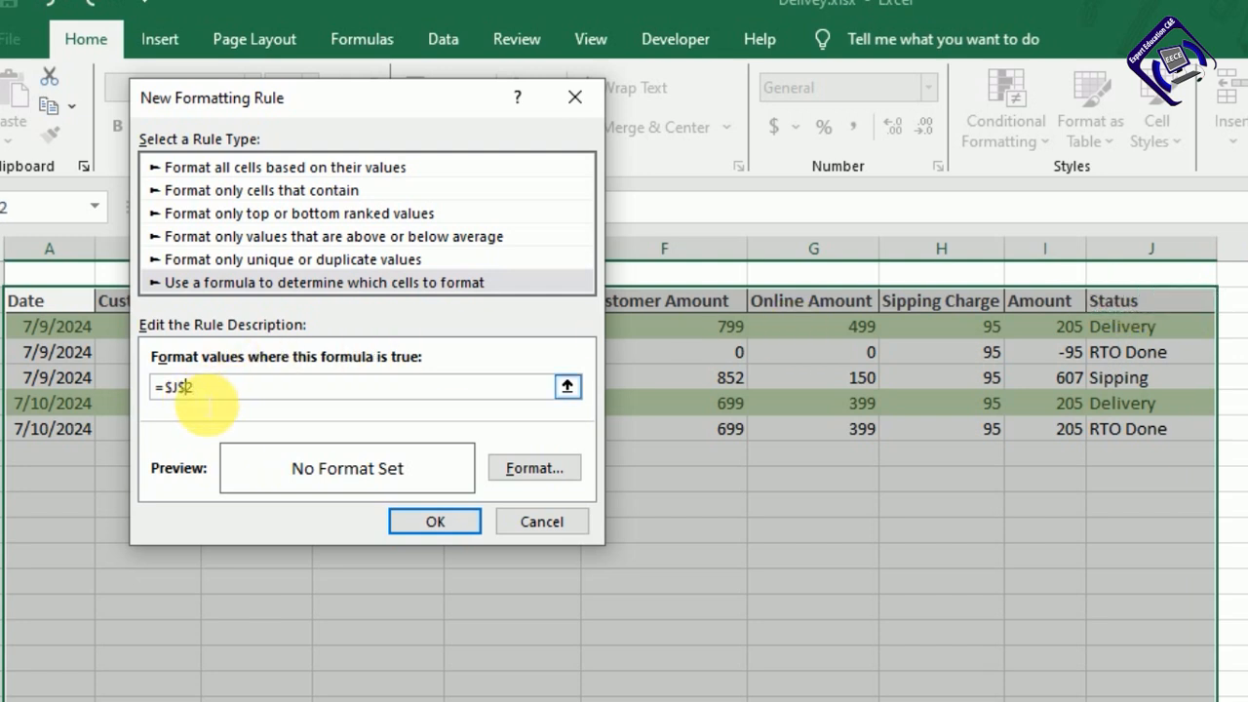
{"action": "key", "text": "BackSpace"}
{"action": "type", "text": "="}
{"action": "type", "text": "\"RT"}
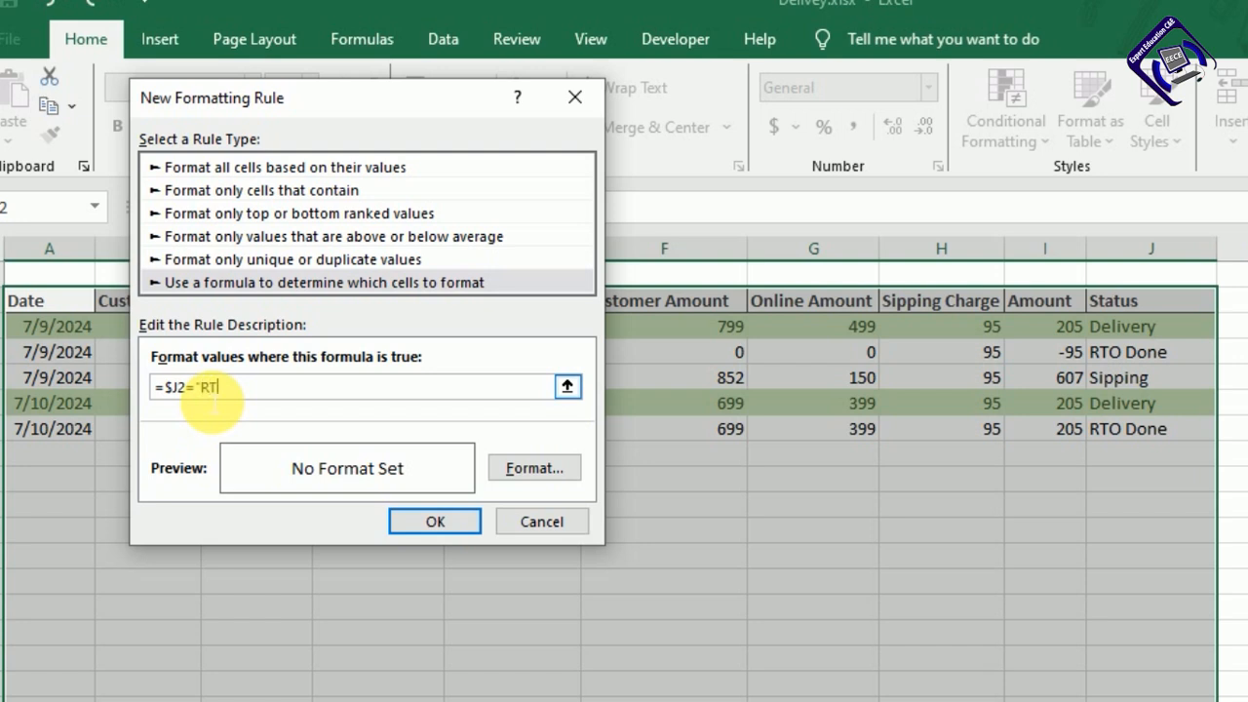
{"action": "type", "text": "O Done\""}
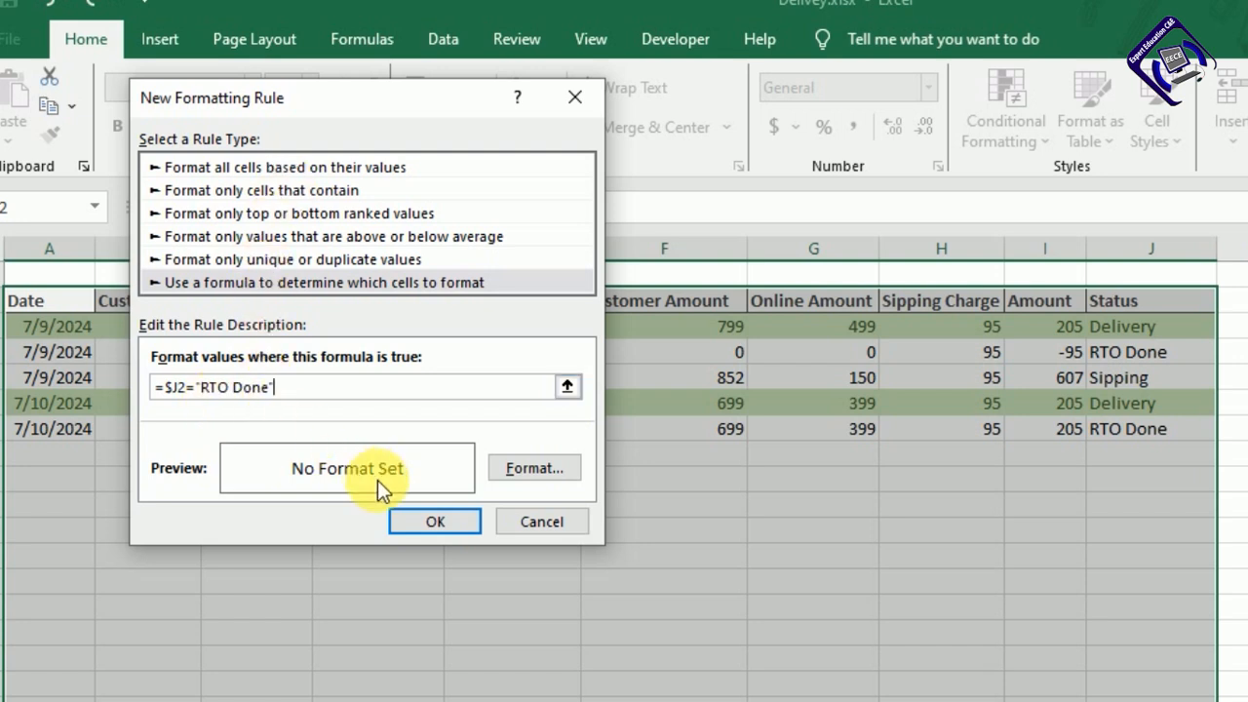
Give the RTO Done rule a custom light red background fill, #FE8282
{"action": "left_click", "coordinate": [532, 470]}
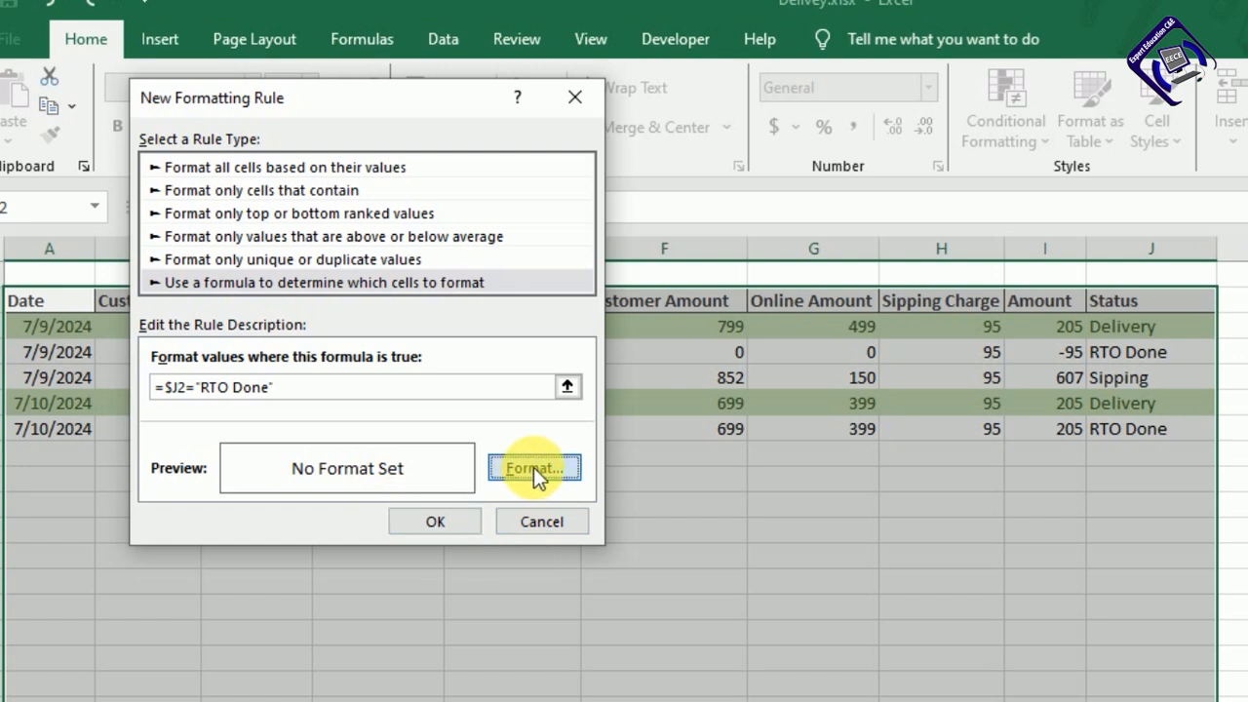
{"action": "left_click", "coordinate": [399, 43]}
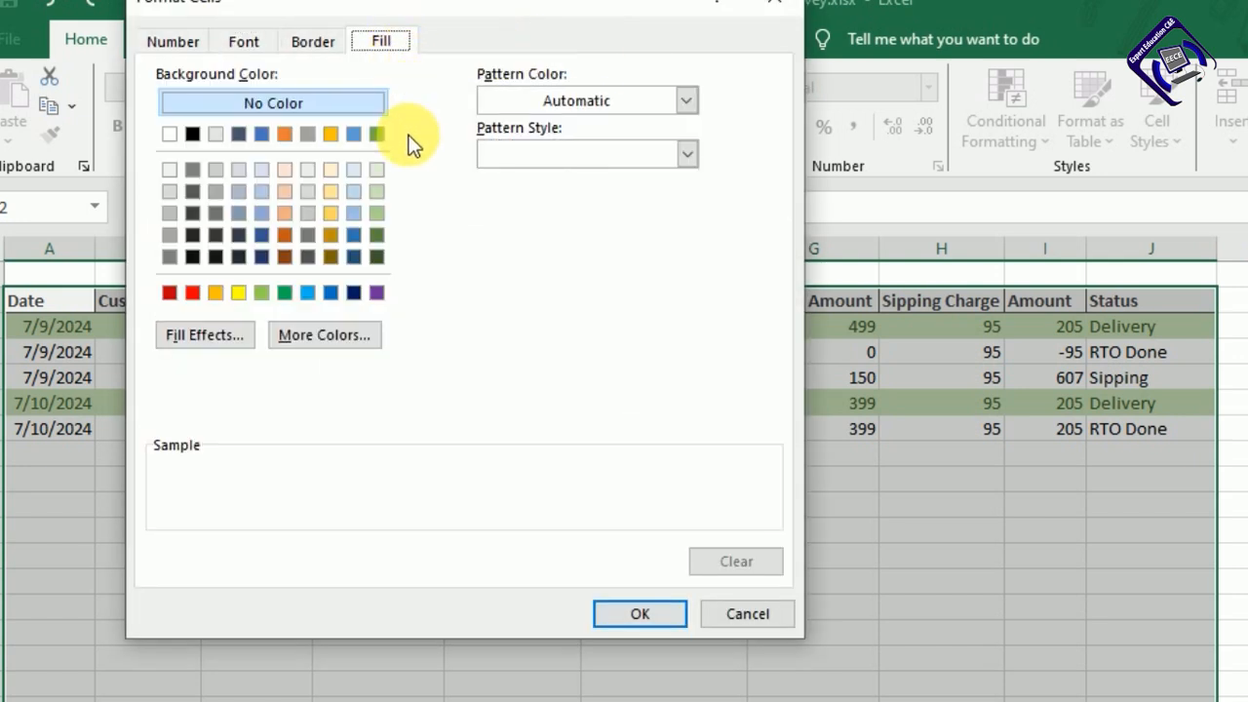
{"action": "left_click", "coordinate": [324, 335]}
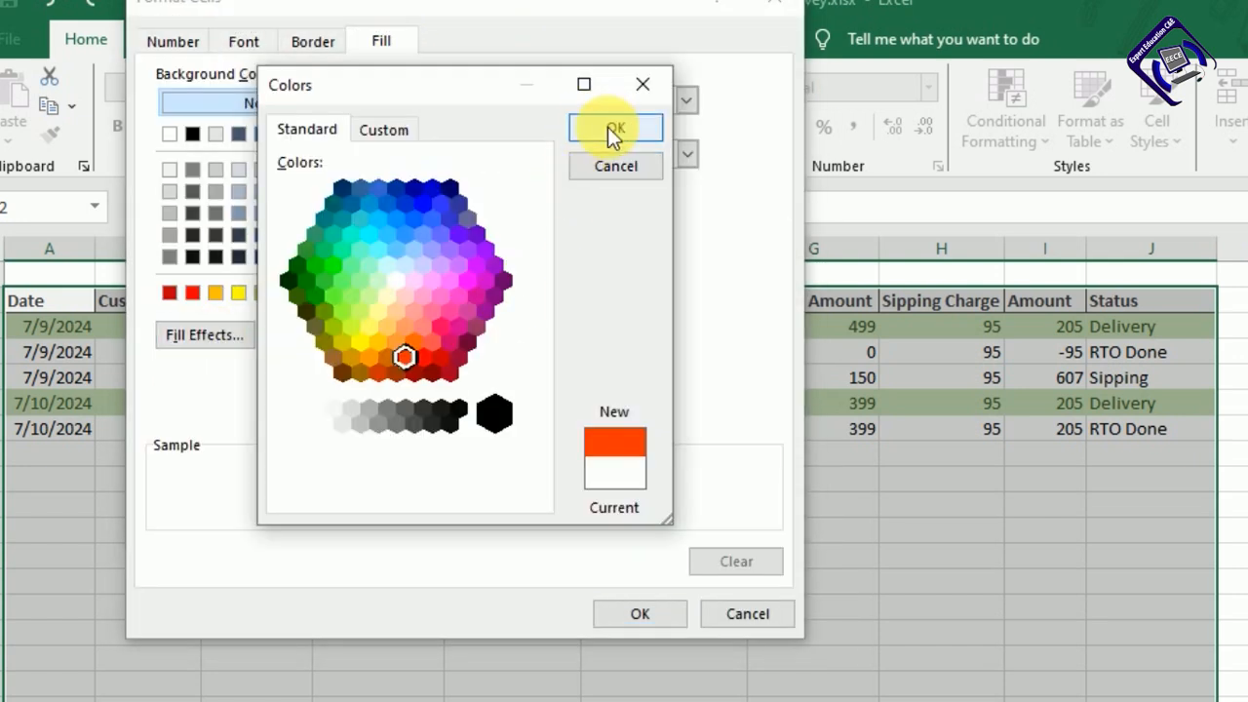
{"action": "left_click", "coordinate": [386, 130]}
{"action": "left_click_drag", "start_coordinate": [533, 261], "coordinate": [522, 221]}
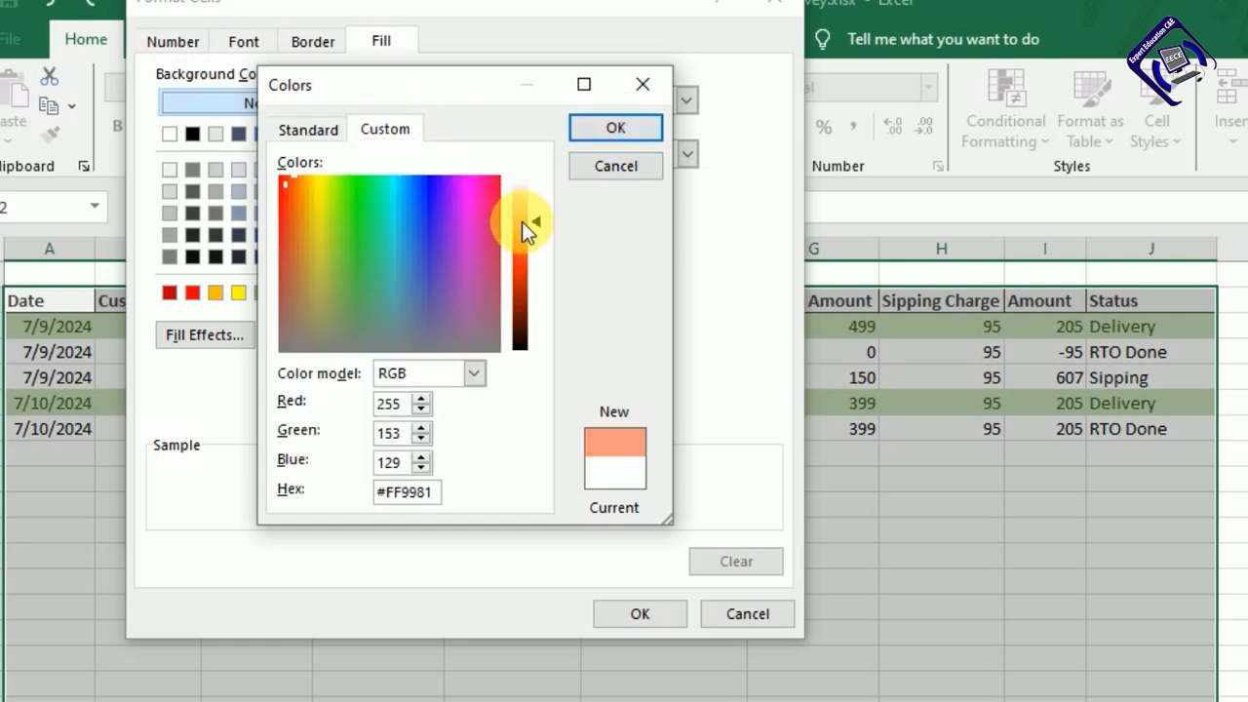
{"action": "left_click_drag", "start_coordinate": [294, 187], "coordinate": [264, 173]}
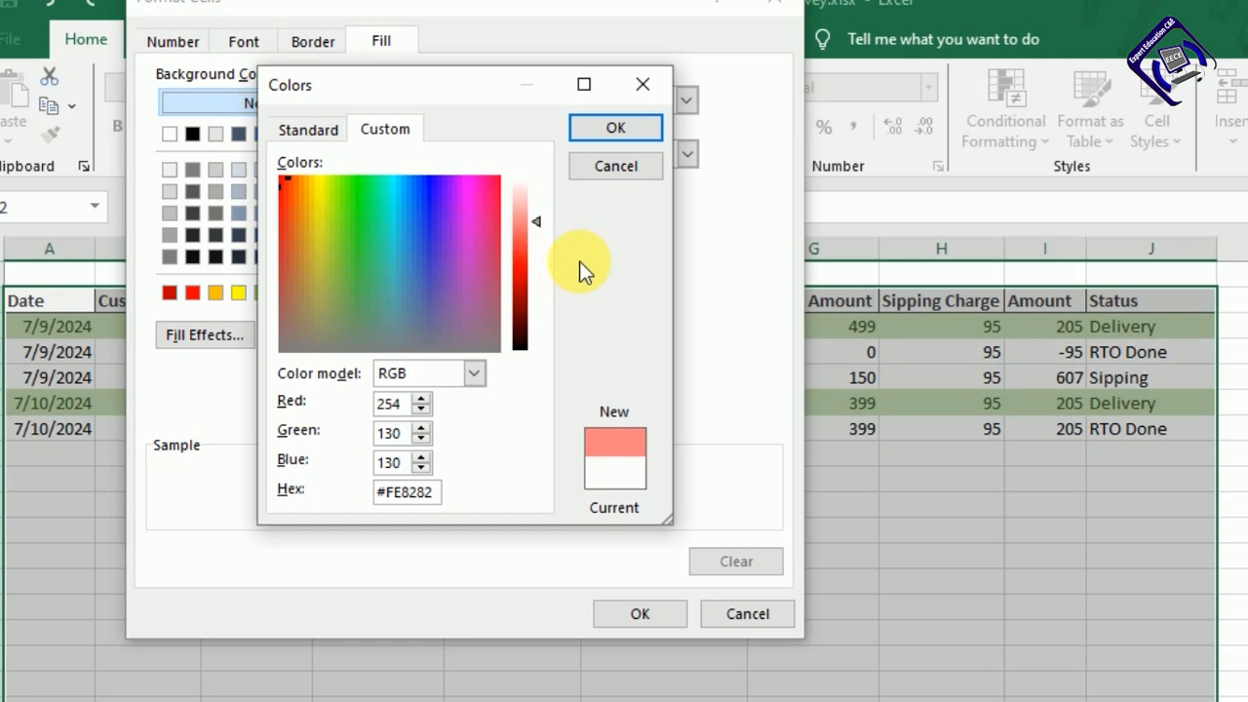
{"action": "left_click", "coordinate": [624, 131]}
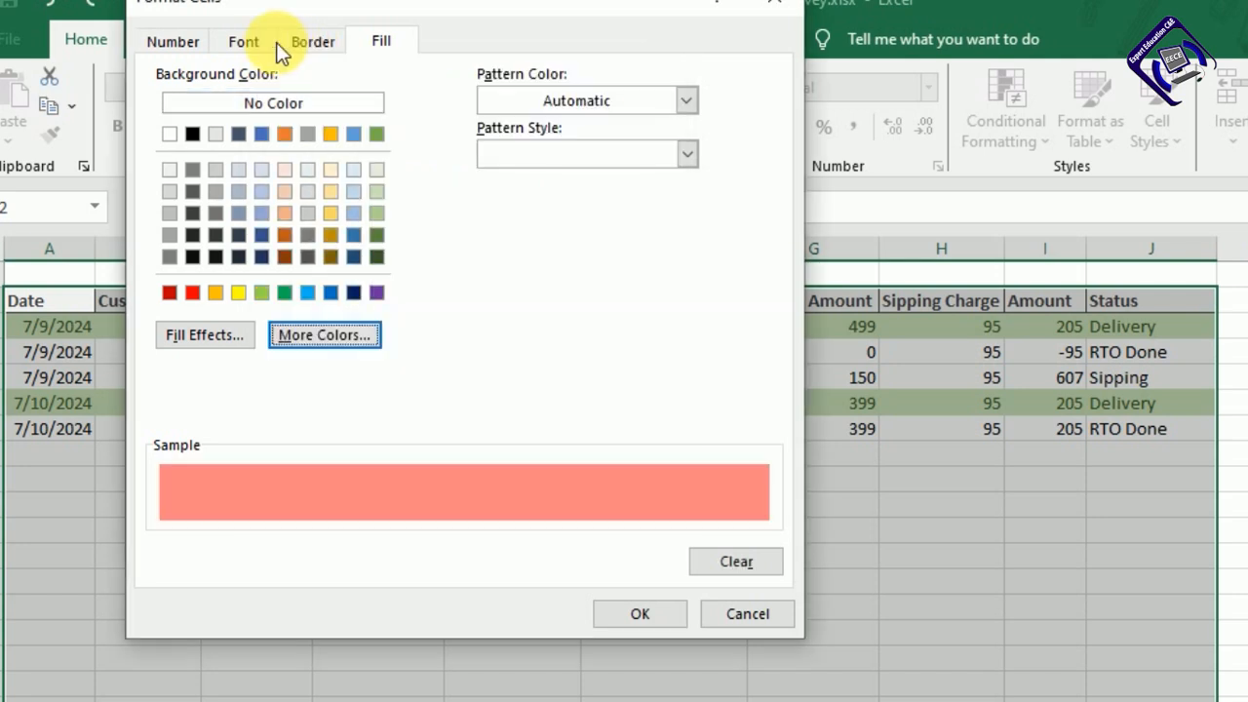
Set the RTO Done rule's font colour to white, apply the rule and deselect the range
{"action": "left_click", "coordinate": [245, 43]}
{"action": "left_click", "coordinate": [638, 254]}
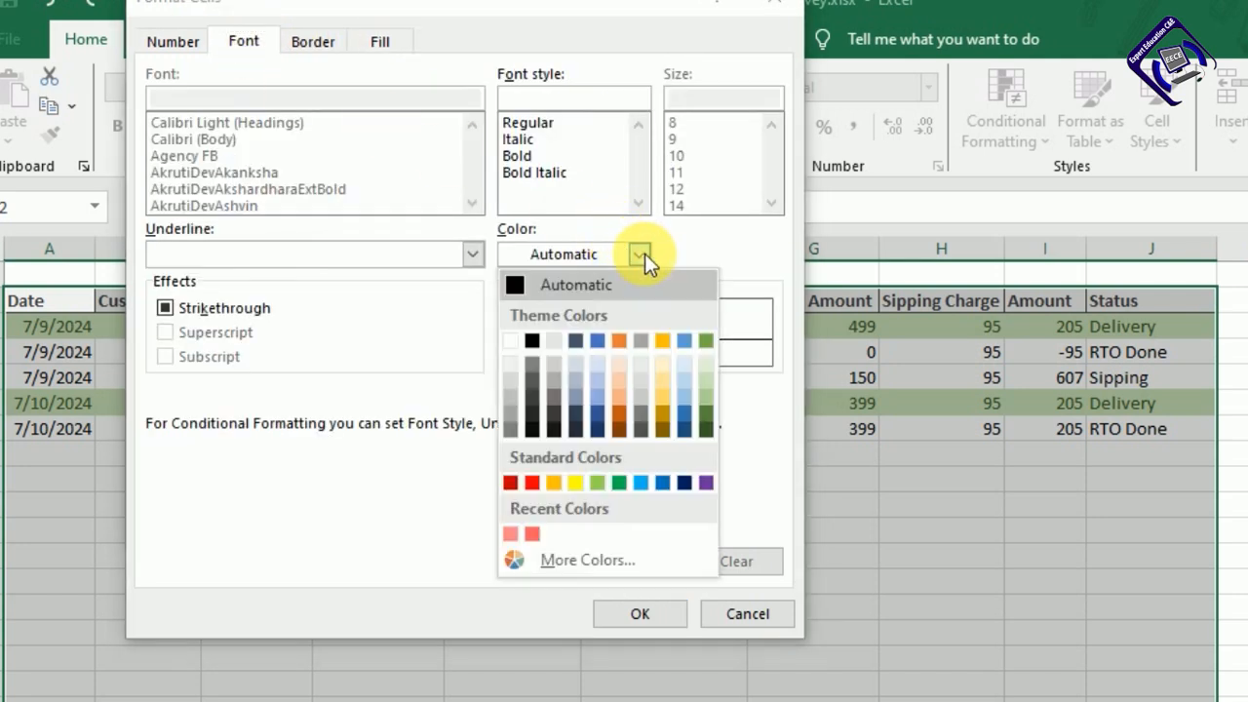
{"action": "left_click", "coordinate": [516, 334]}
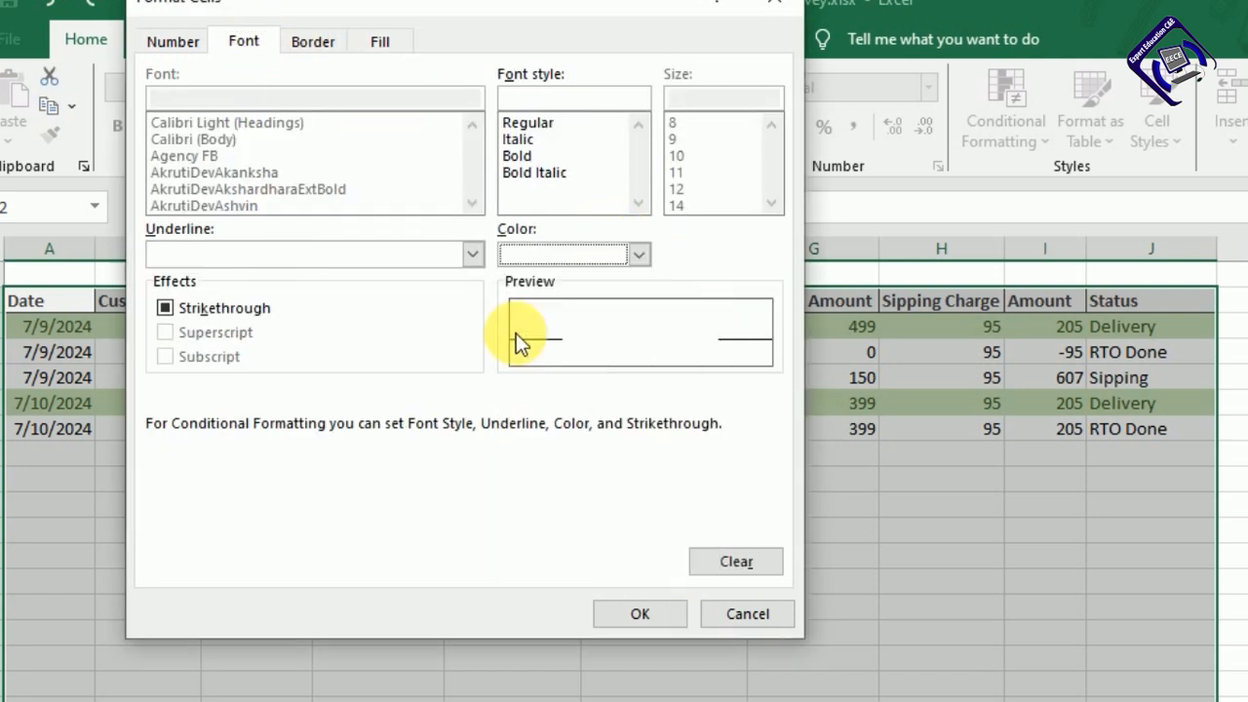
{"action": "left_click", "coordinate": [640, 614]}
{"action": "left_click", "coordinate": [465, 518]}
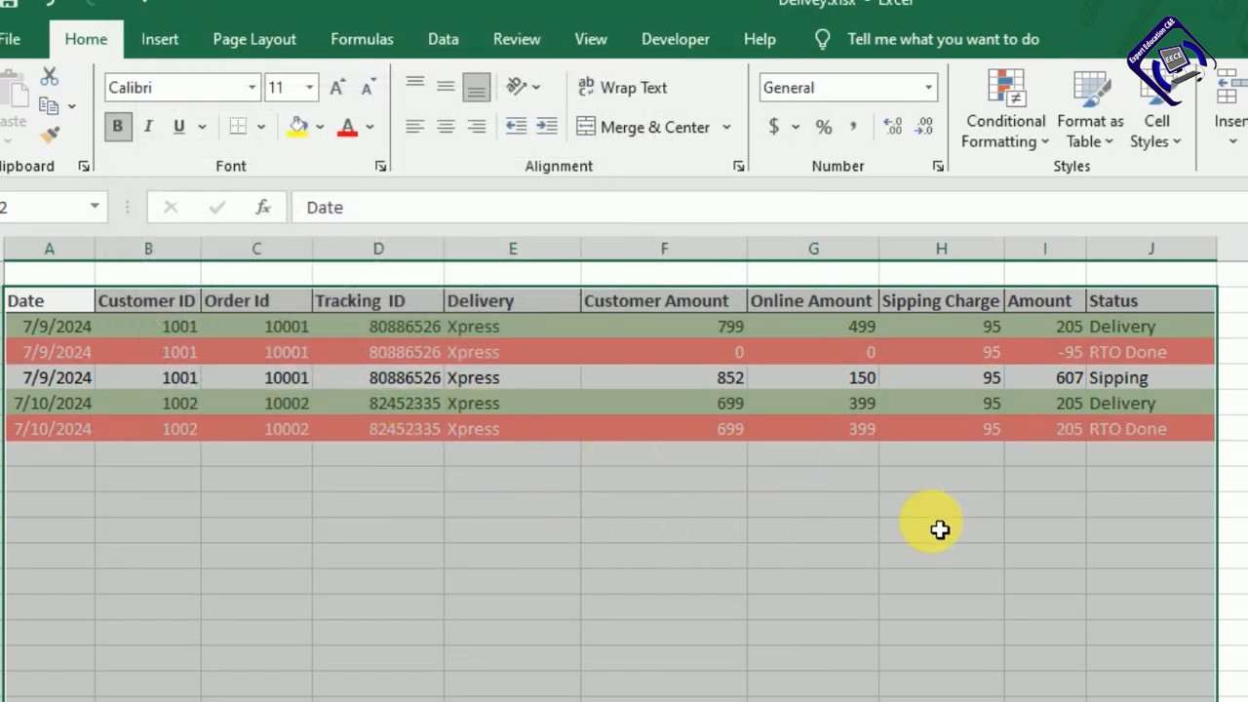
{"action": "left_click", "coordinate": [1073, 568]}
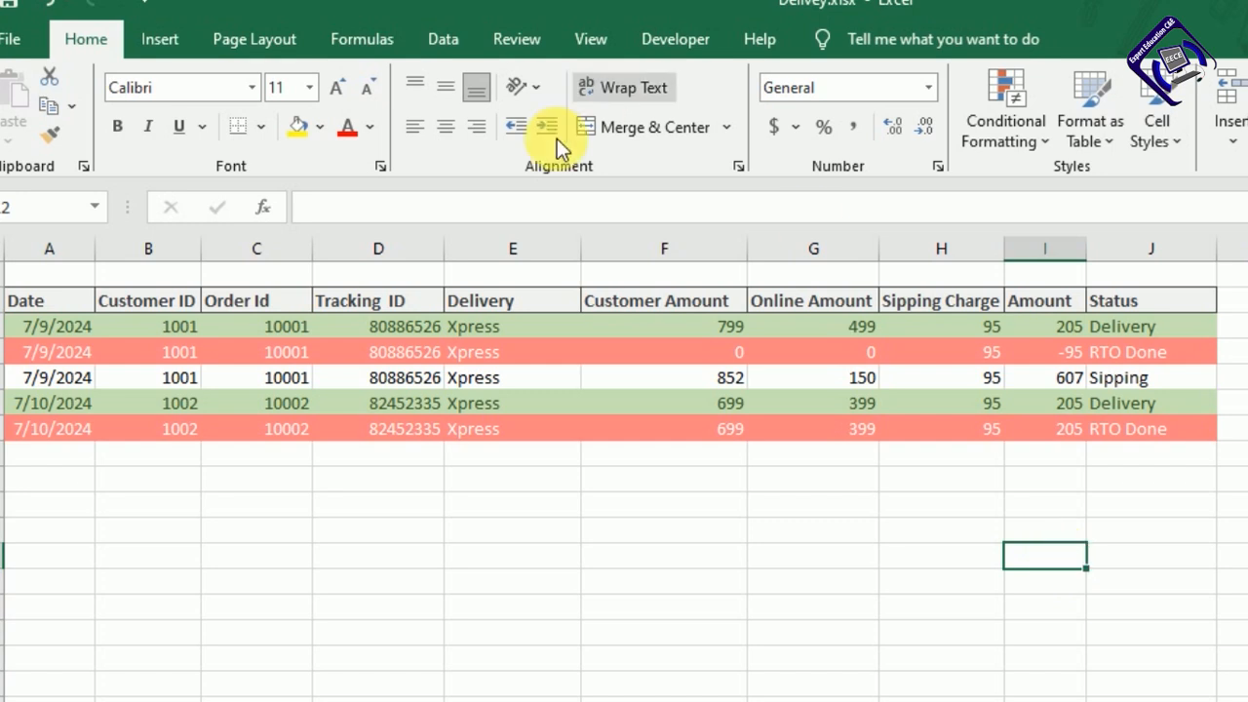
Begin a new record in the first empty row with 7/11/ as the date, plus the customer ID, order ID and tracking ID
{"action": "left_click", "coordinate": [84, 465]}
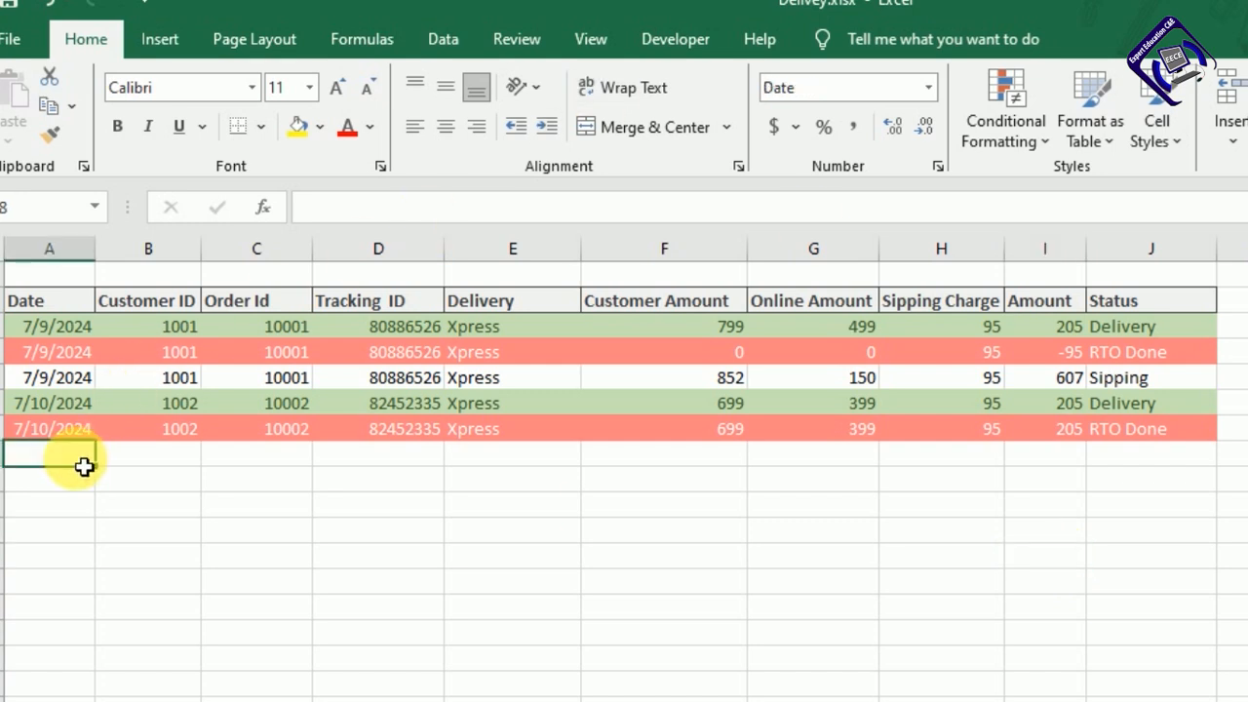
{"action": "type", "text": "7"}
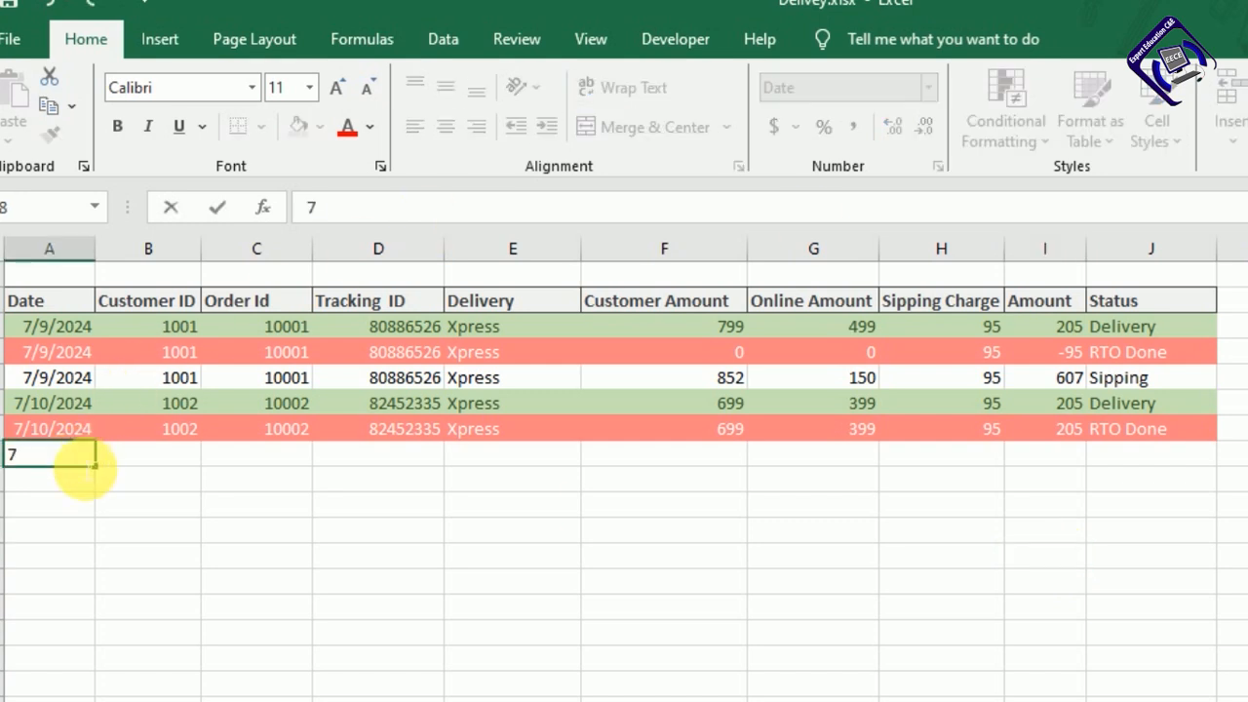
{"action": "type", "text": "/11/"}
{"action": "key", "text": "Tab"}
{"action": "type", "text": "1003"}
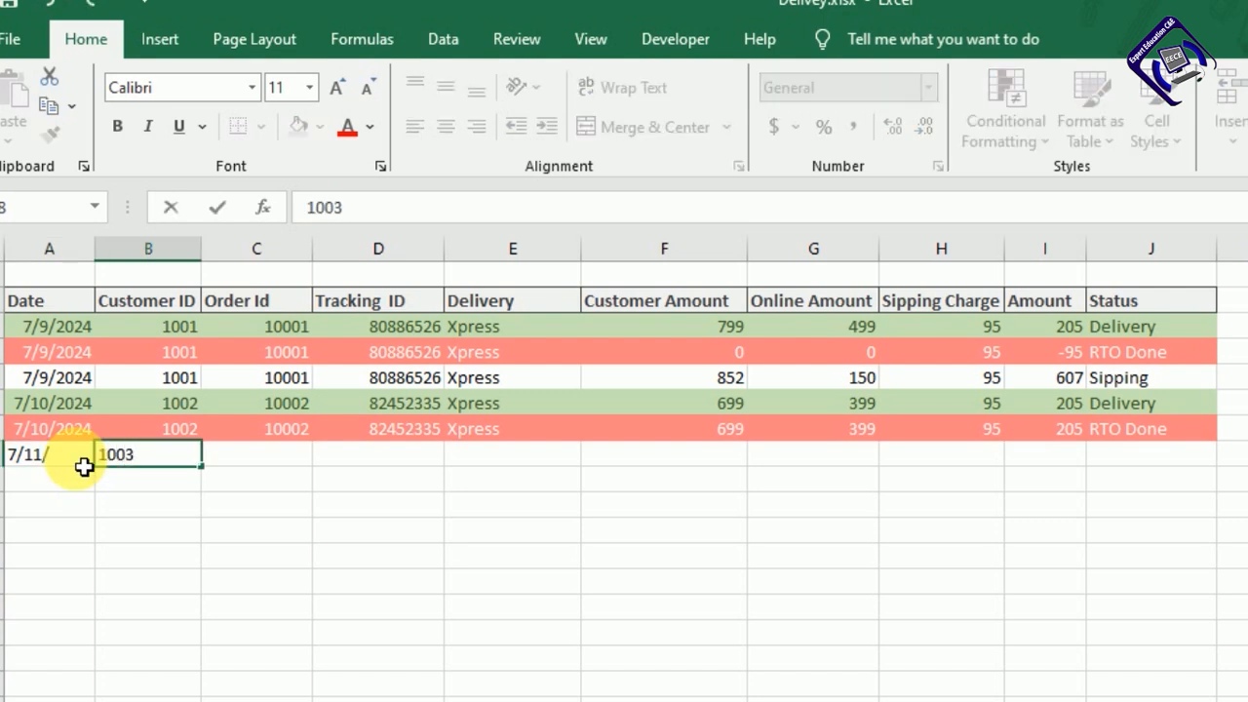
{"action": "key", "text": "Tab"}
{"action": "type", "text": "1000"}
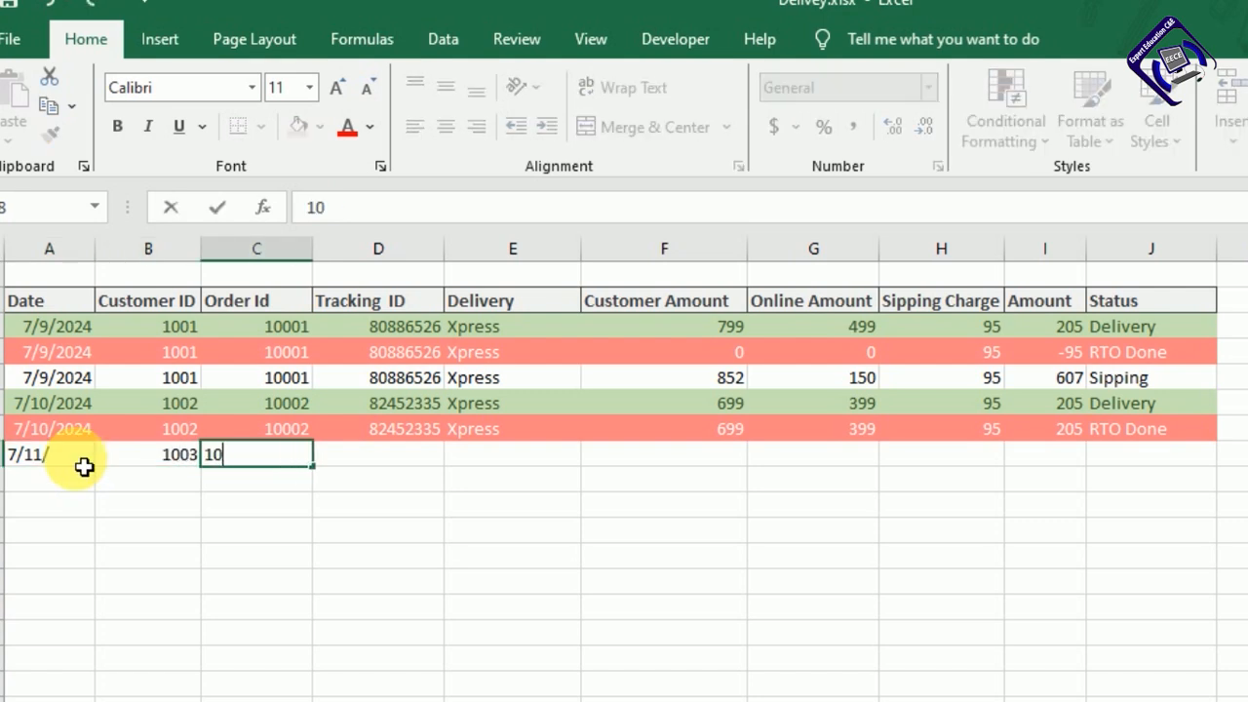
{"action": "type", "text": "3"}
{"action": "key", "text": "Tab"}
{"action": "type", "text": "6235623"}
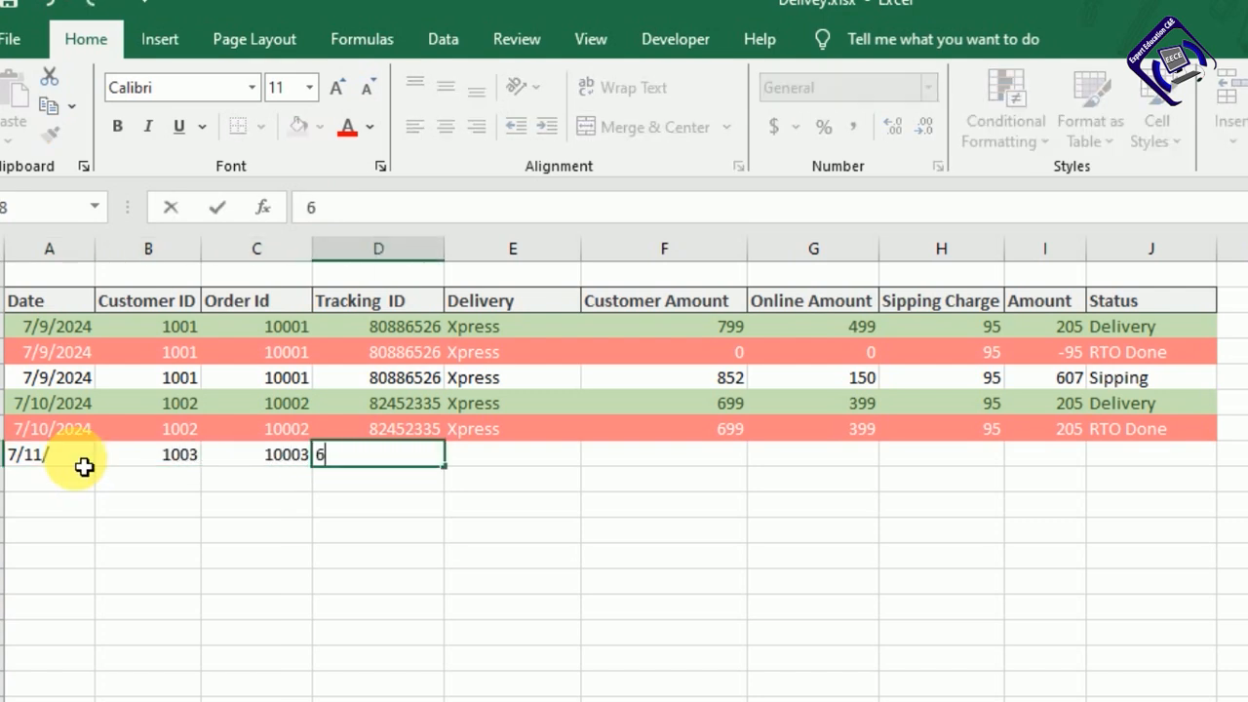
{"action": "key", "text": "Tab"}
Fill in the new record with delivery Xpress, customer amount 899, online amount 699, shipping charge 95 and status Sipping
{"action": "type", "text": "Xpress\t899\t699"}
{"action": "key", "text": "Tab"}
{"action": "type", "text": "95"}
{"action": "key", "text": "Tab"}
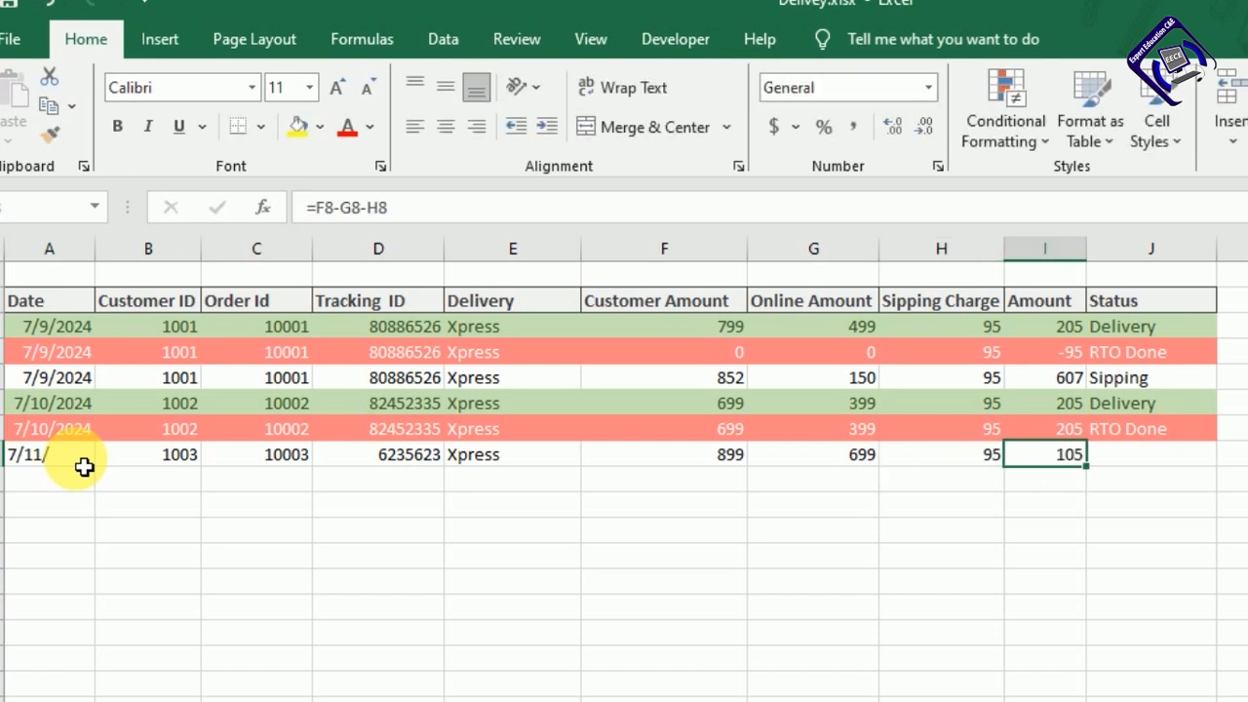
{"action": "key", "text": "Tab"}
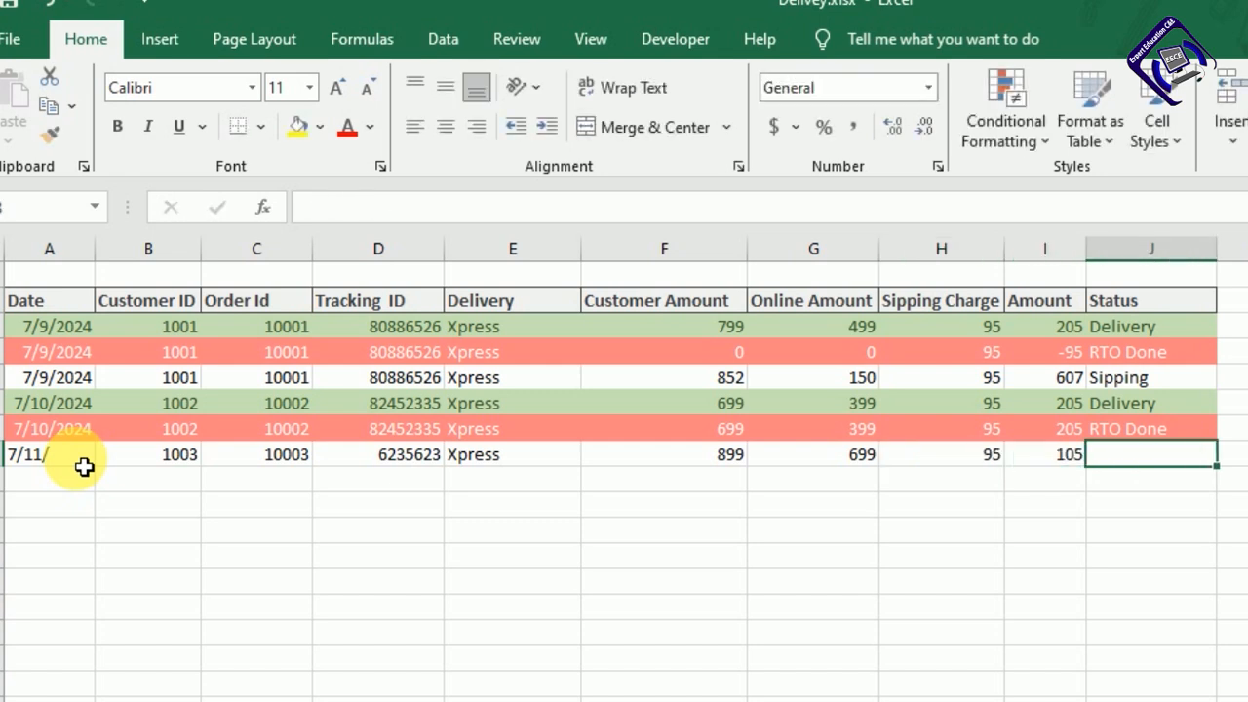
{"action": "type", "text": "Sipping"}
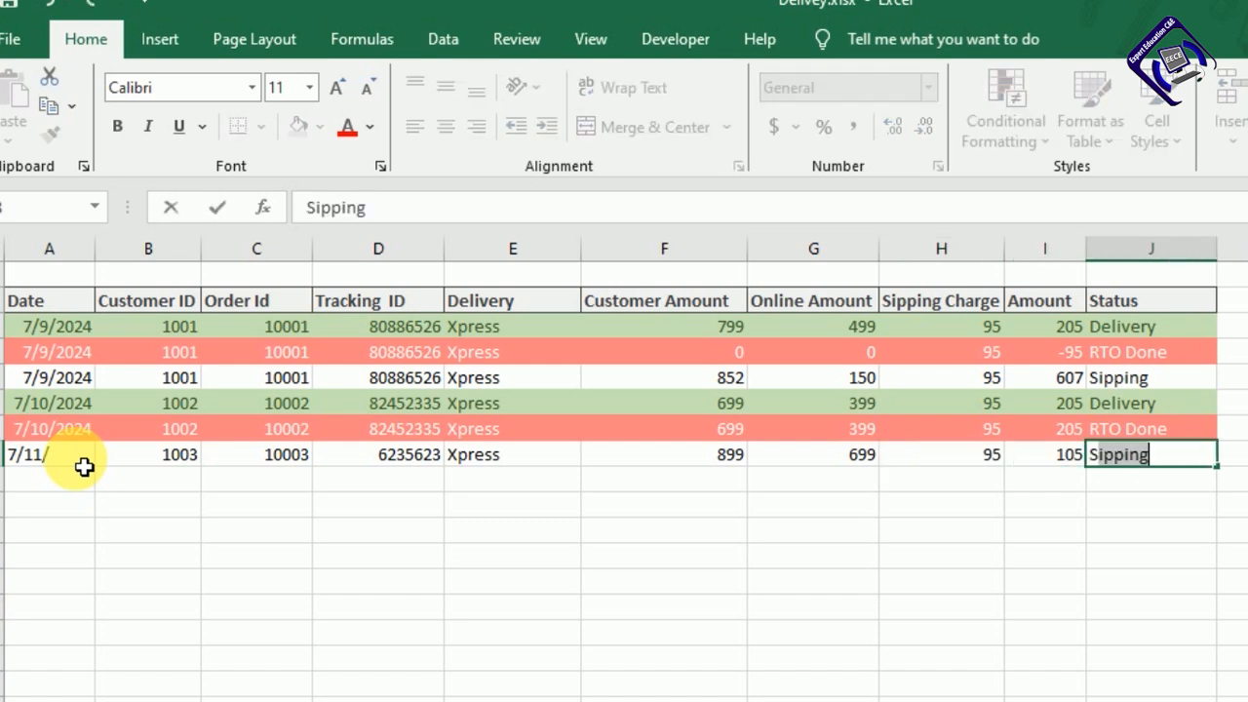
{"action": "key", "text": "Return"}
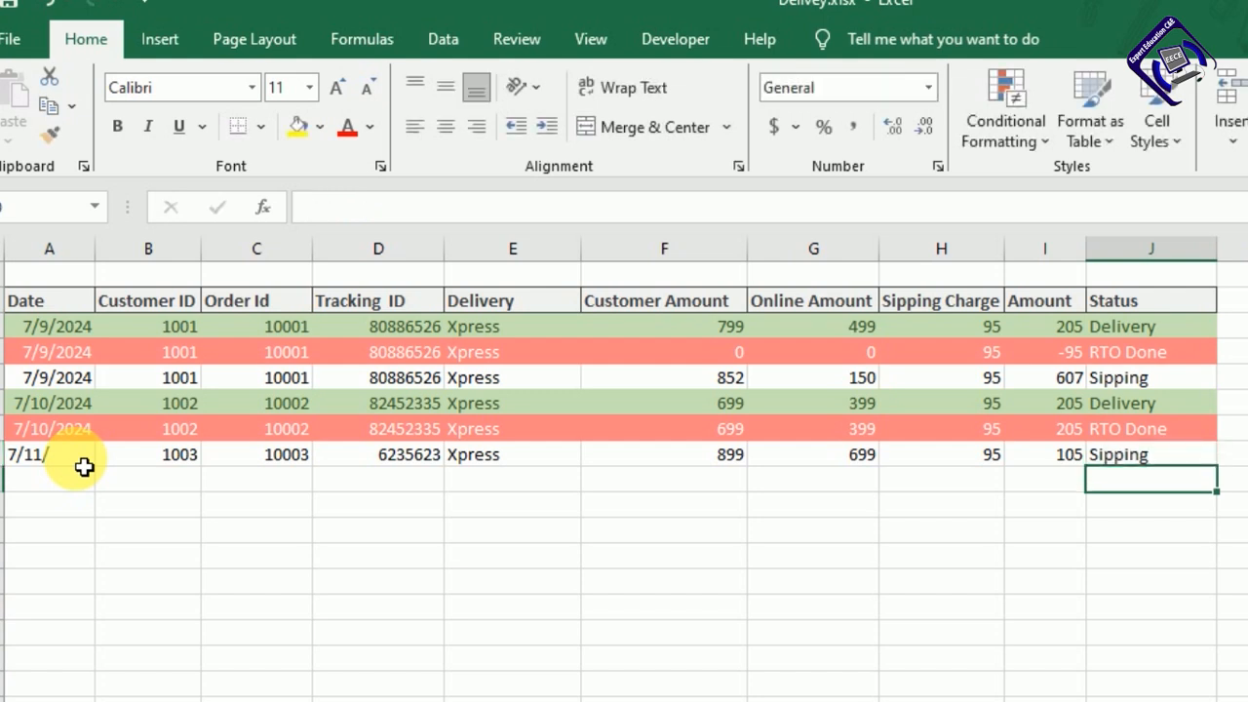
Complete the date of the new record in the last row so it reads 7/11/2024
{"action": "left_click", "coordinate": [84, 465]}
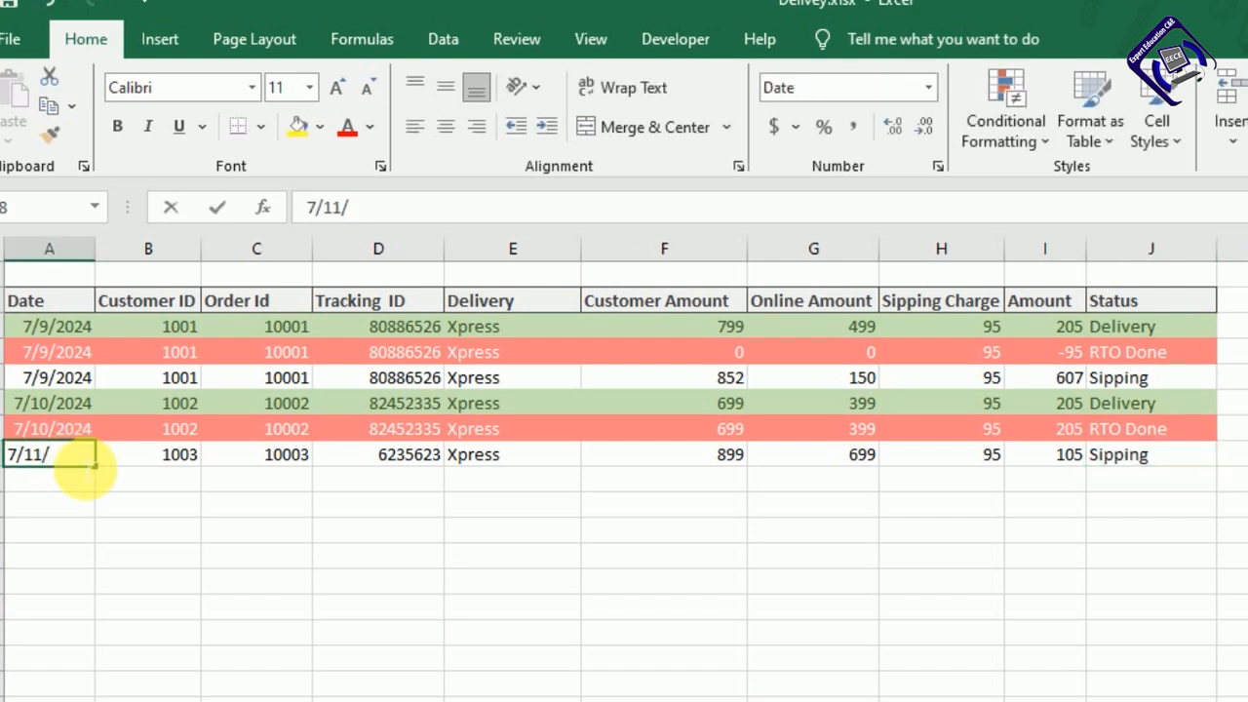
{"action": "double_click", "coordinate": [84, 465]}
{"action": "type", "text": "2024"}
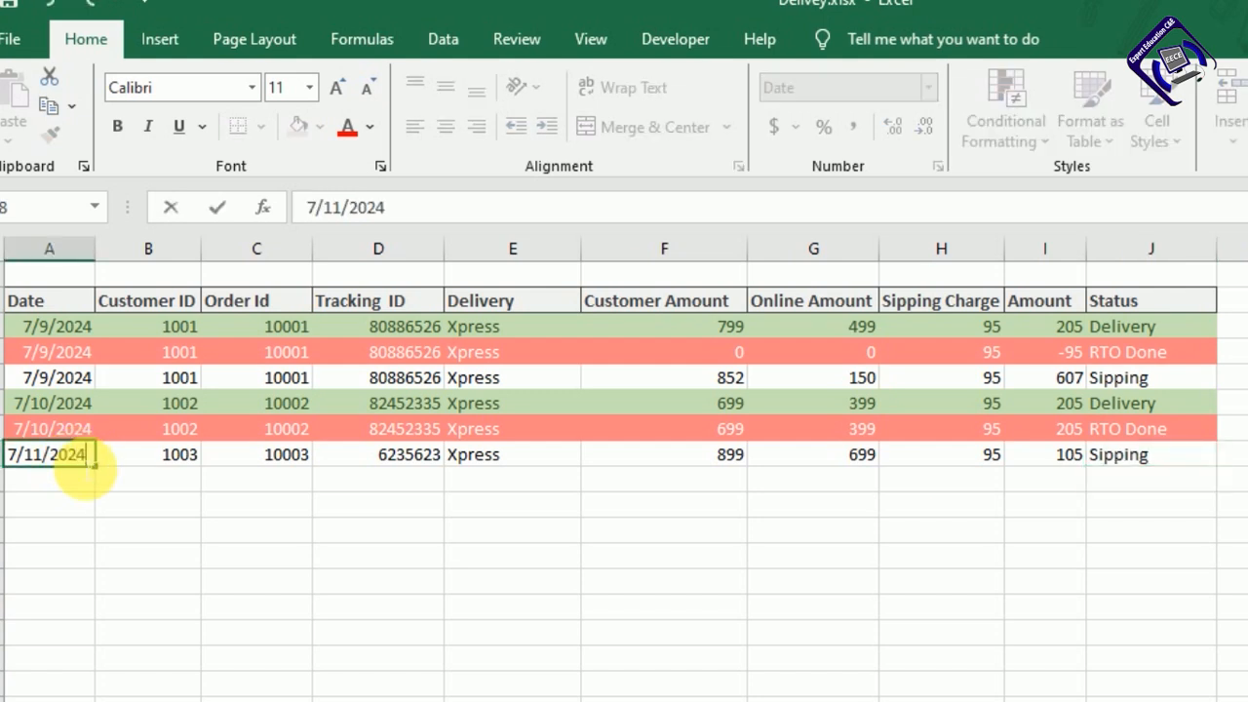
{"action": "key", "text": "Return"}
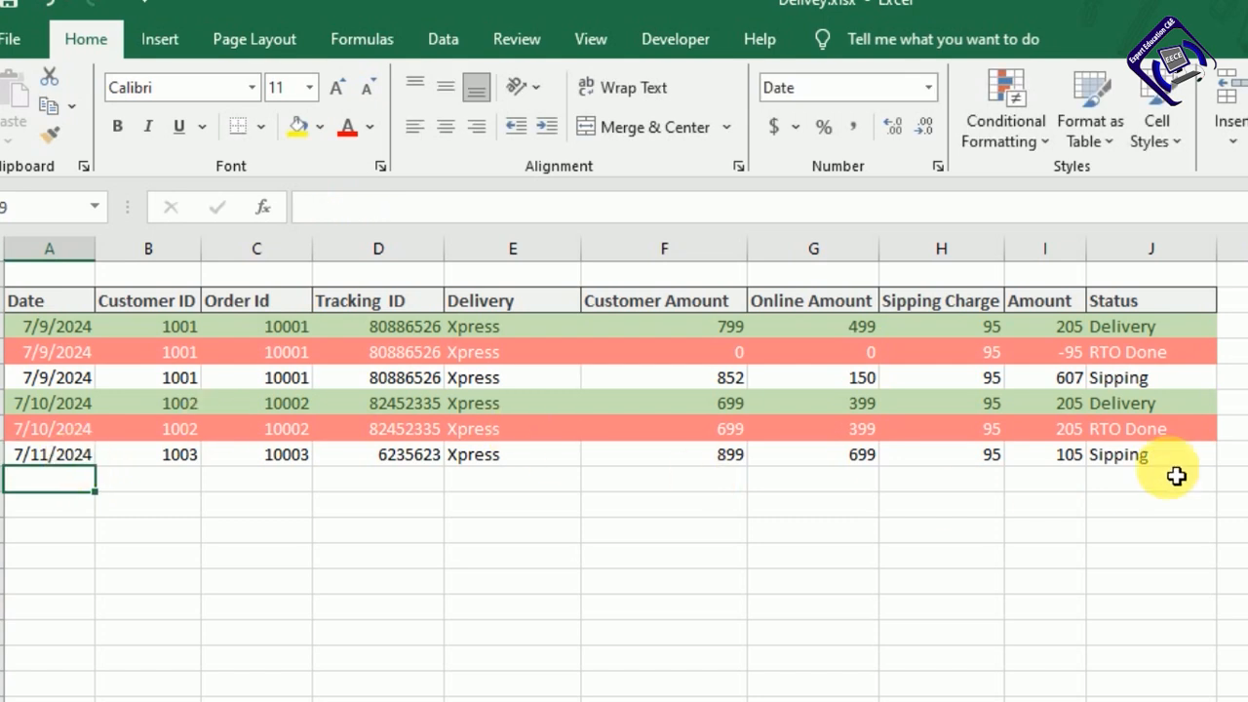
Change the status of the 7/11/2024 record to Delivery to test the row colouring
{"action": "left_click", "coordinate": [1148, 460]}
{"action": "type", "text": "Delivery"}
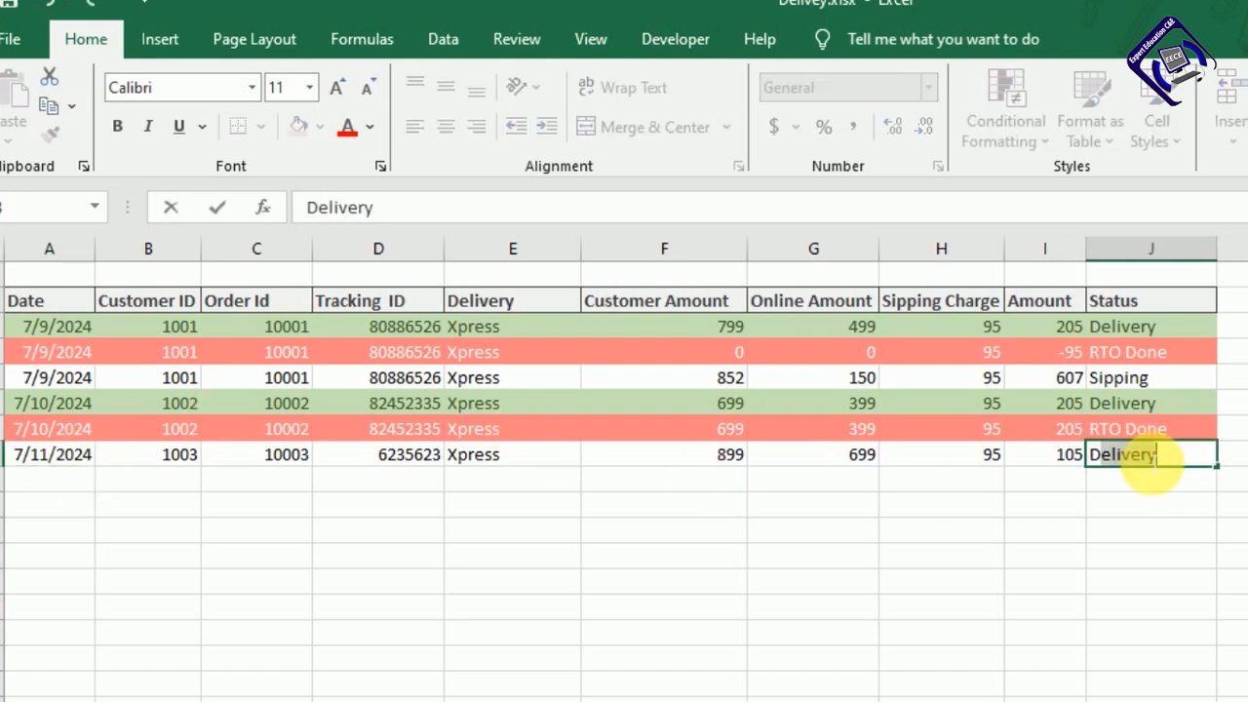
{"action": "key", "text": "Return"}
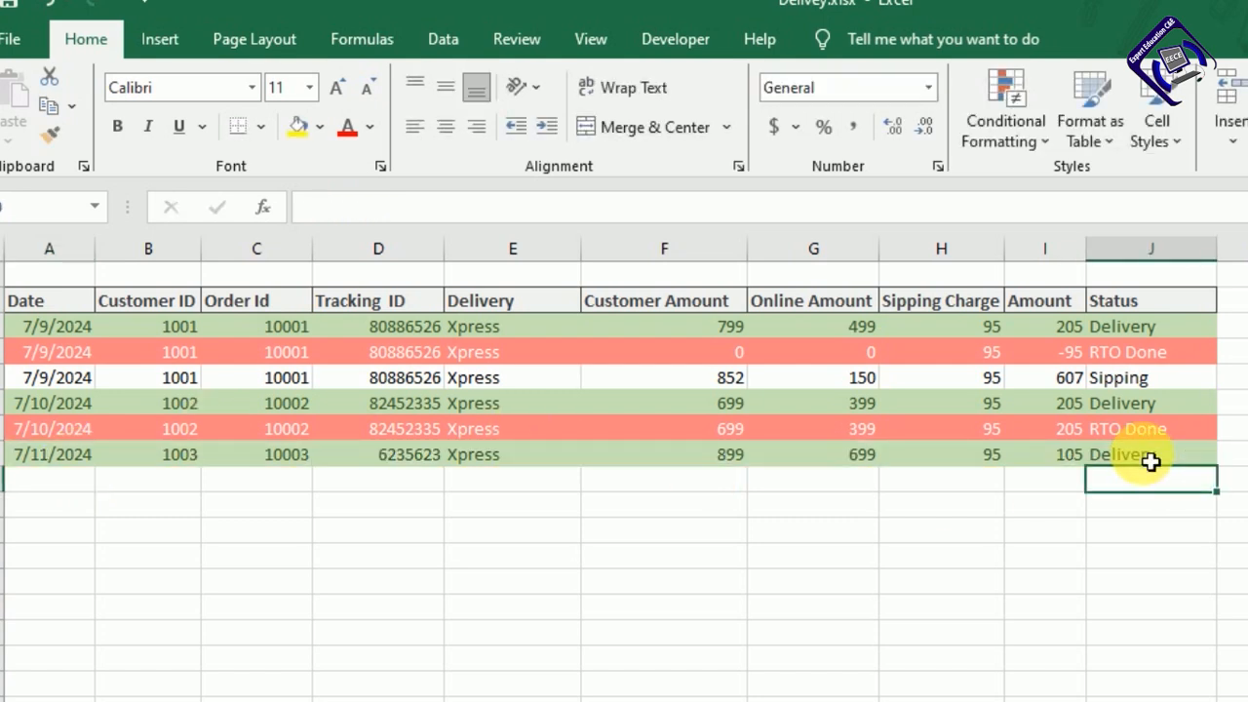
Set the status of the 7/11/2024 record to RTO Done to test the other formatting rule
{"action": "left_click", "coordinate": [1150, 461]}
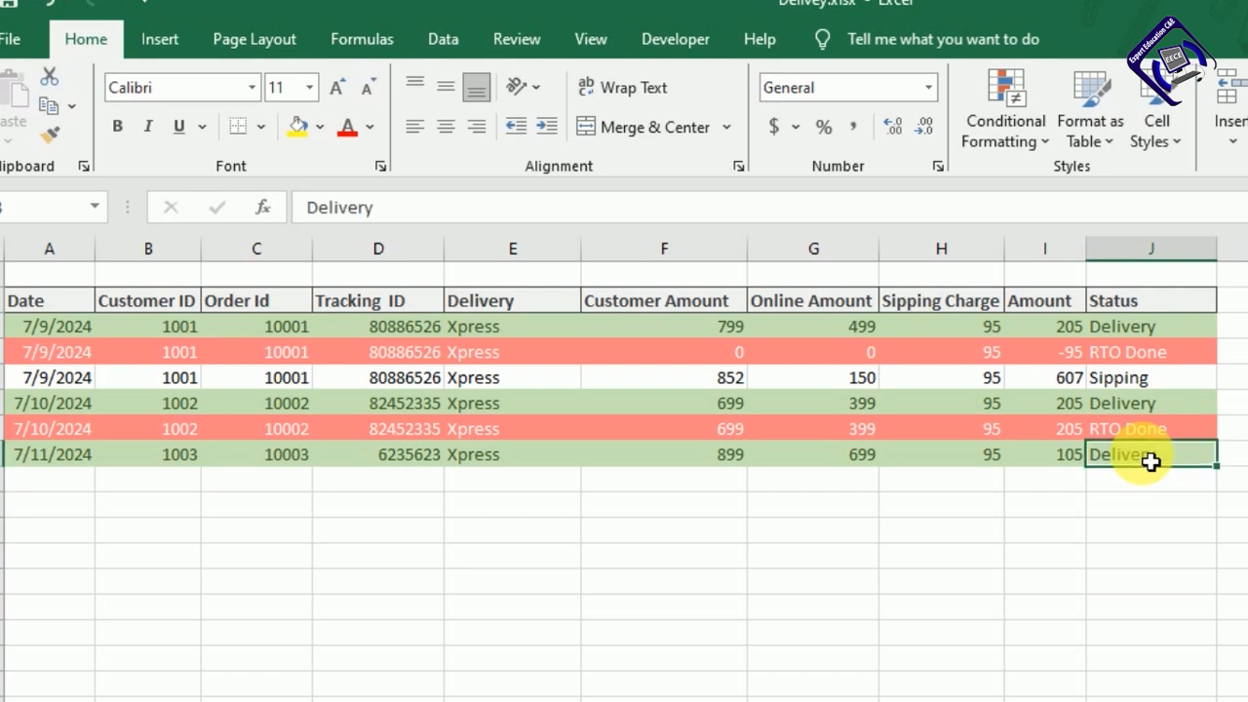
{"action": "type", "text": "RTO Done"}
{"action": "key", "text": "Return"}
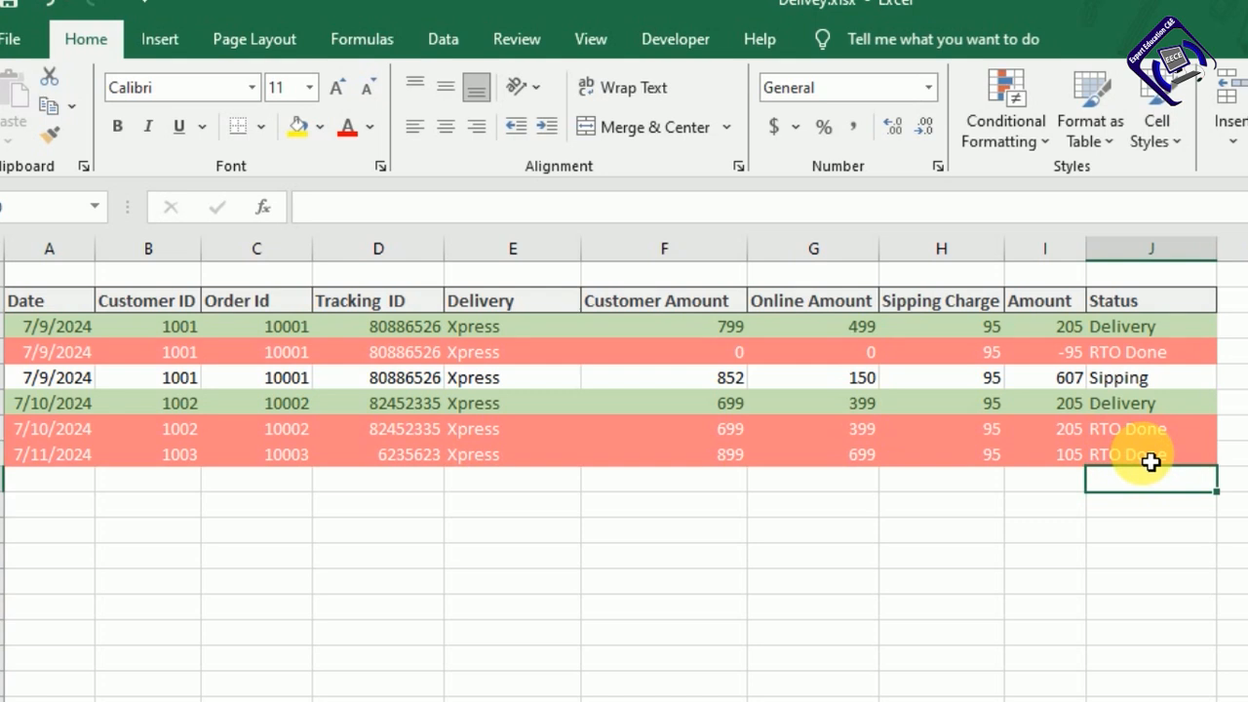